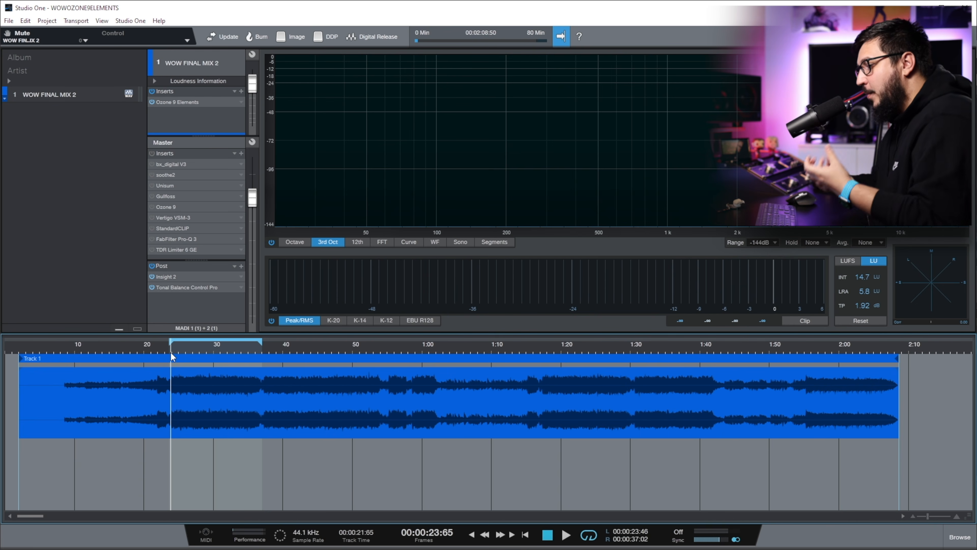
Open the Ozone 9 Elements insert on the track and look through its Imager and Maximizer modules.
{"action": "left_click", "coordinate": [188, 102]}
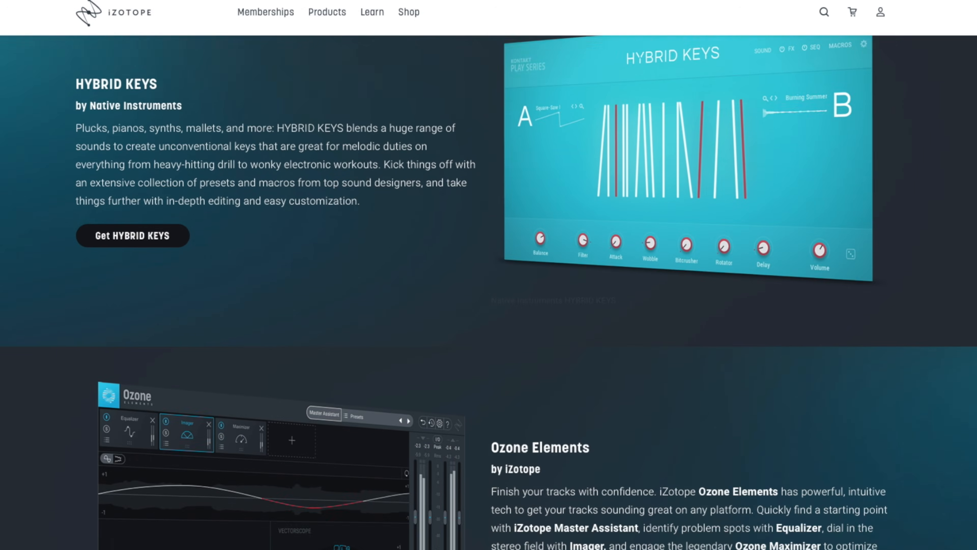
{"action": "scroll", "coordinate": [488, 292], "scroll_direction": "up", "scroll_amount": 5}
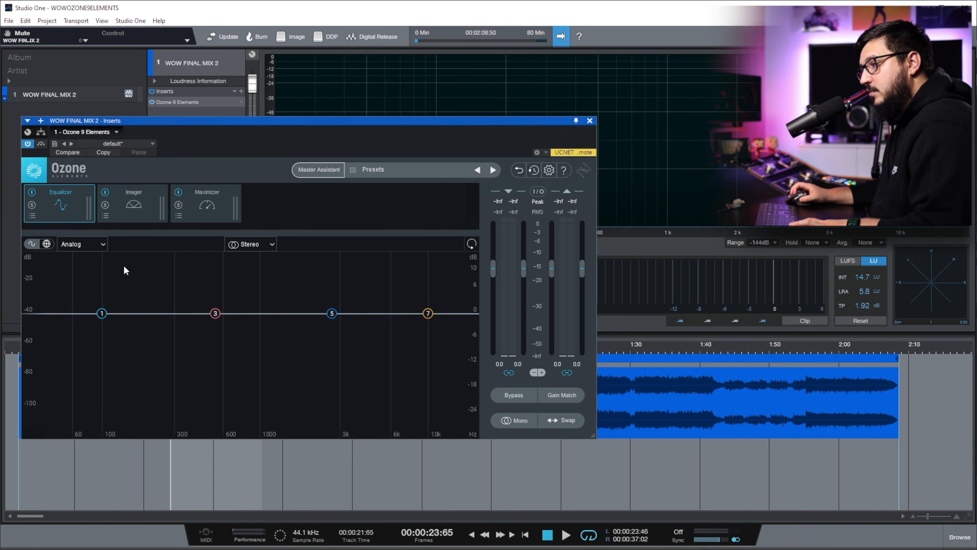
{"action": "left_click", "coordinate": [137, 216]}
{"action": "left_click", "coordinate": [207, 207]}
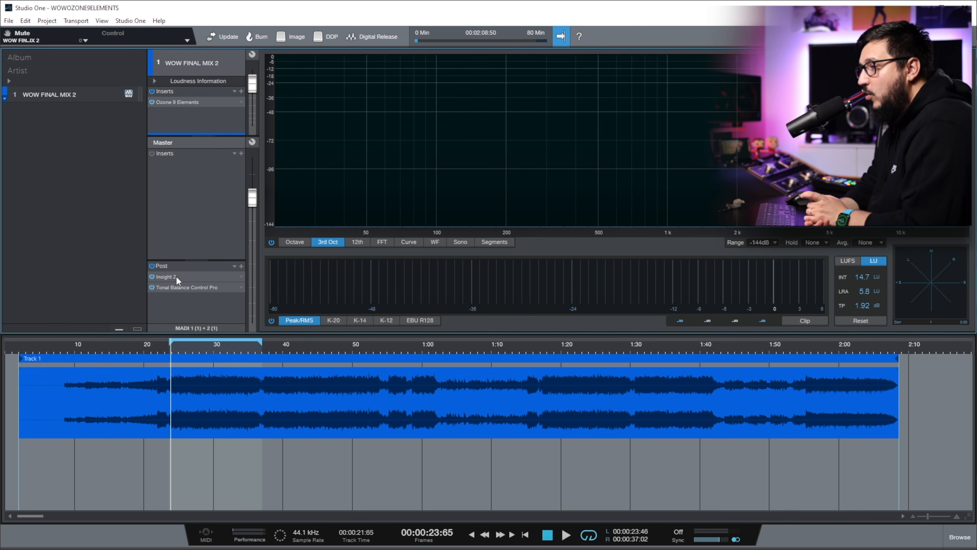
Play the looped section of the mix without mastering processing and try another loop range on the timeline.
{"action": "key", "text": "space"}
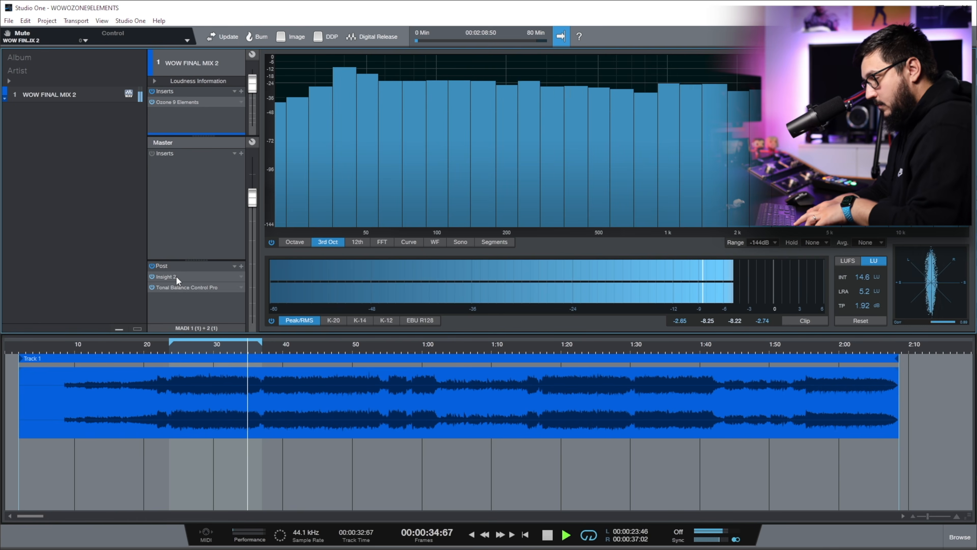
{"action": "key", "text": "space"}
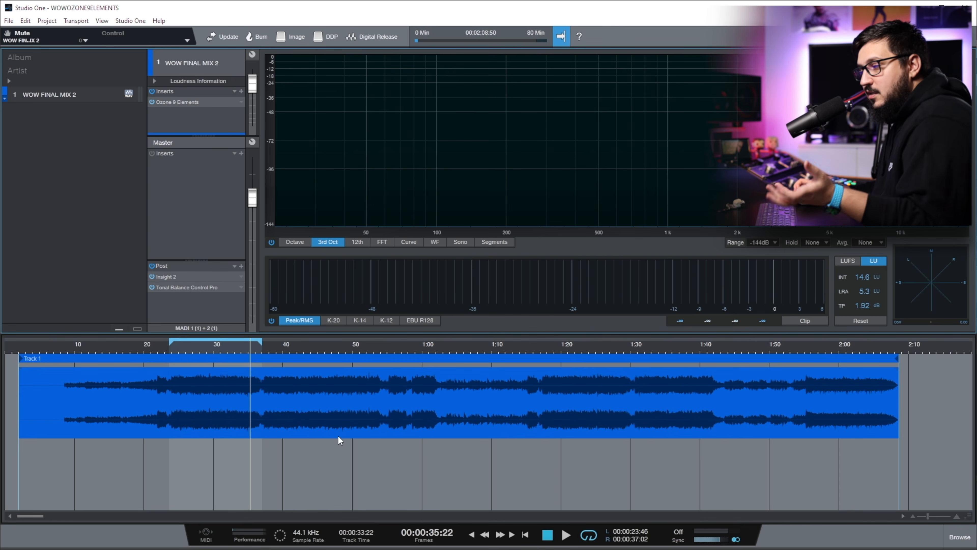
{"action": "mouse_move", "coordinate": [444, 340]}
{"action": "left_mouse_down"}
{"action": "mouse_move", "coordinate": [532, 341]}
{"action": "mouse_move", "coordinate": [523, 341]}
{"action": "left_mouse_up"}
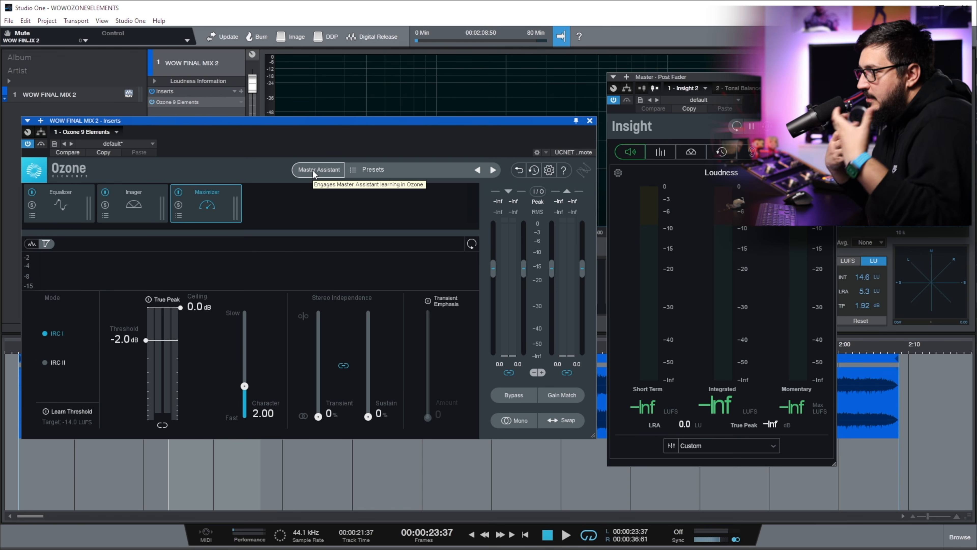
Run Master Assistant on the looped section with High intensity and Streaming as the destination.
{"action": "left_click", "coordinate": [313, 170]}
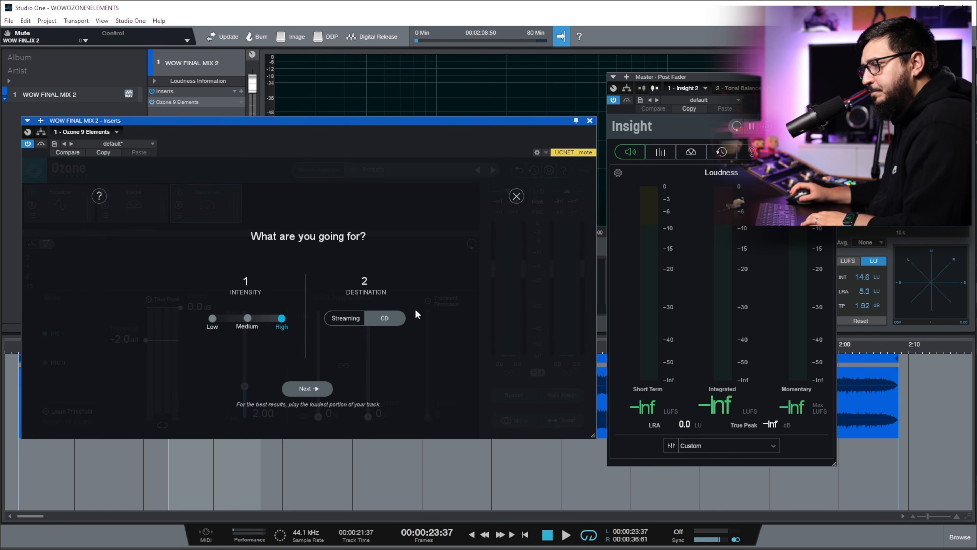
{"action": "left_click", "coordinate": [338, 320]}
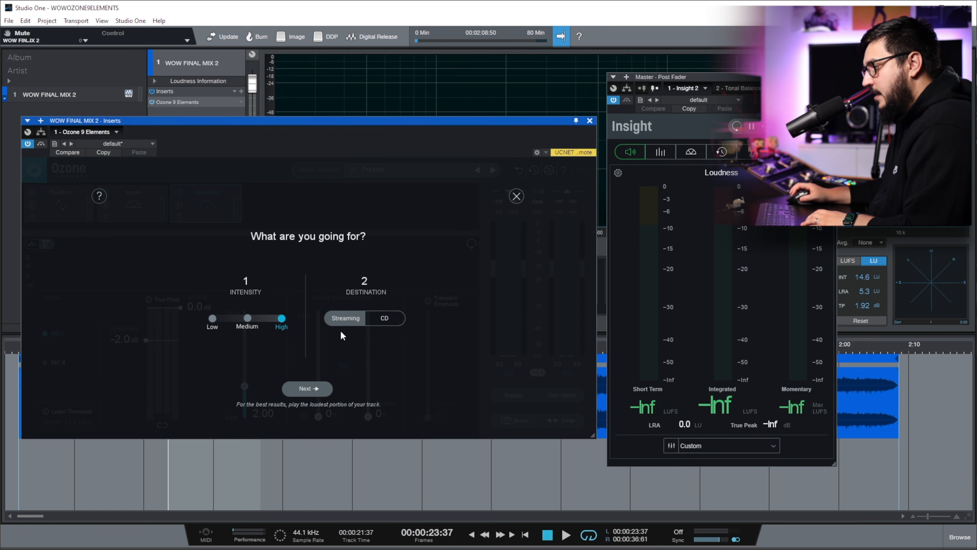
{"action": "left_click", "coordinate": [307, 388]}
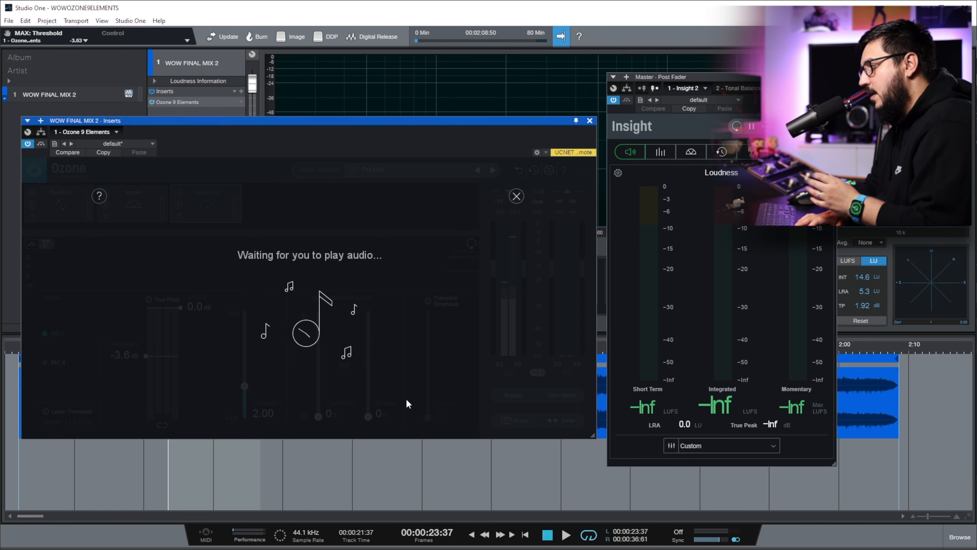
{"action": "key", "text": "space"}
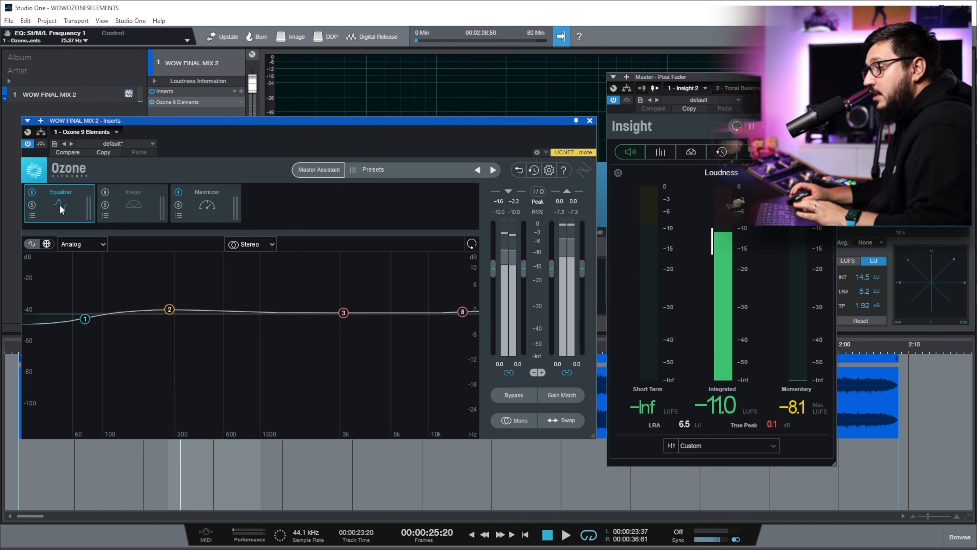
Review the modules set by Master Assistant and switch the Equalizer to Mid/Side processing.
{"action": "left_click", "coordinate": [218, 216]}
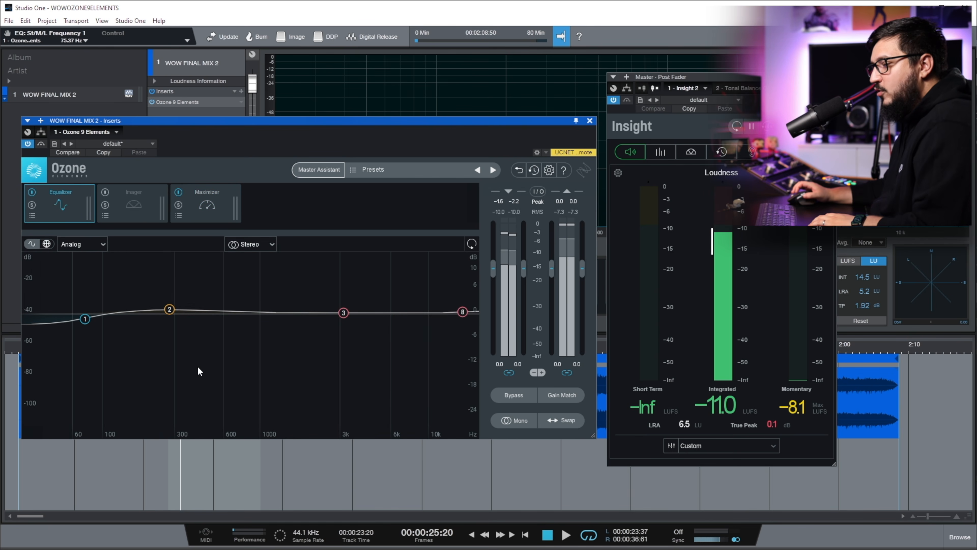
{"action": "left_click", "coordinate": [254, 243]}
{"action": "left_click", "coordinate": [256, 276]}
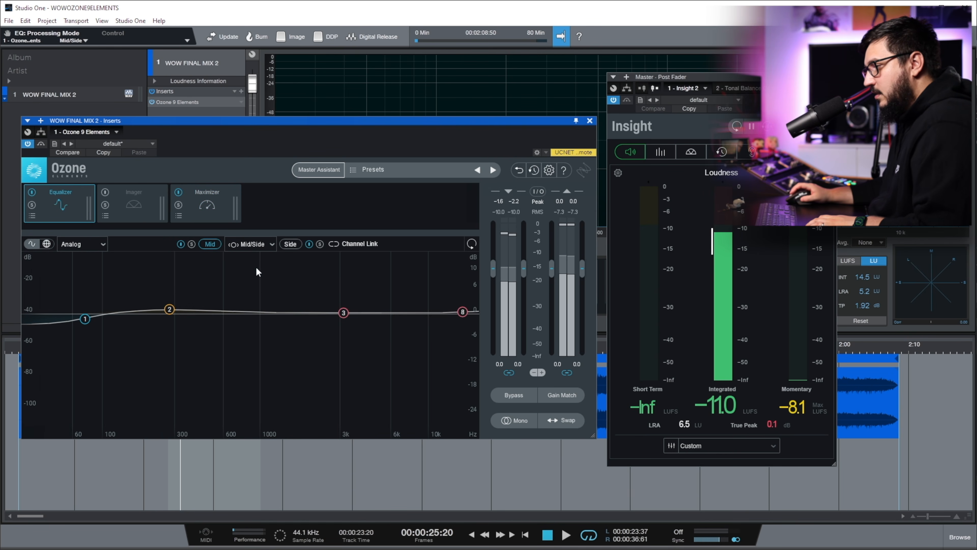
Try the Equalizer's Digital mode and return it to Analog.
{"action": "left_click", "coordinate": [103, 244]}
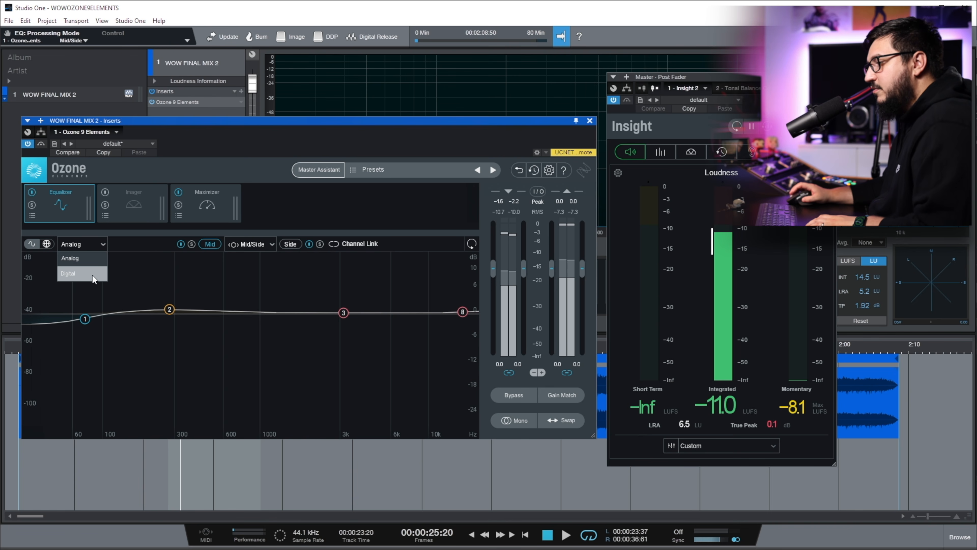
{"action": "left_click", "coordinate": [93, 276]}
{"action": "left_click", "coordinate": [96, 247]}
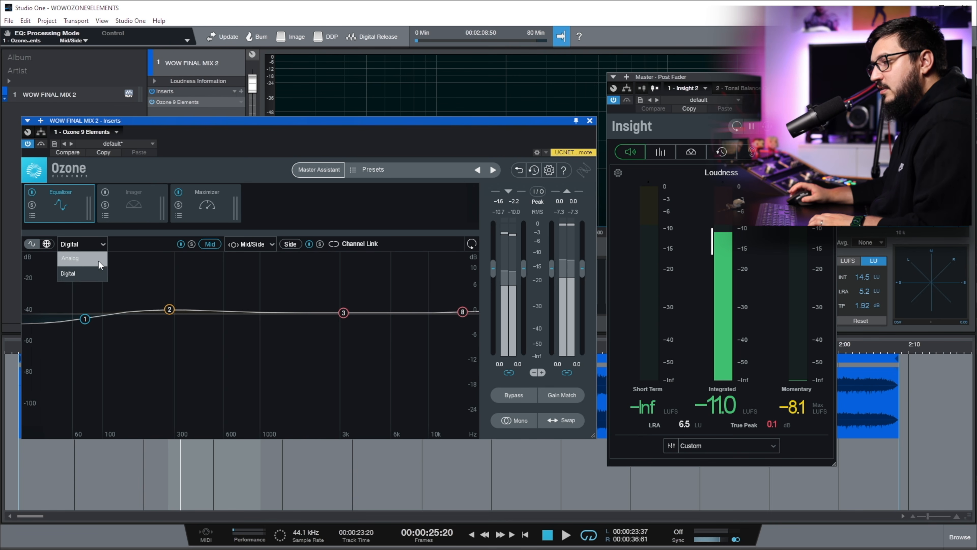
{"action": "left_click", "coordinate": [98, 260]}
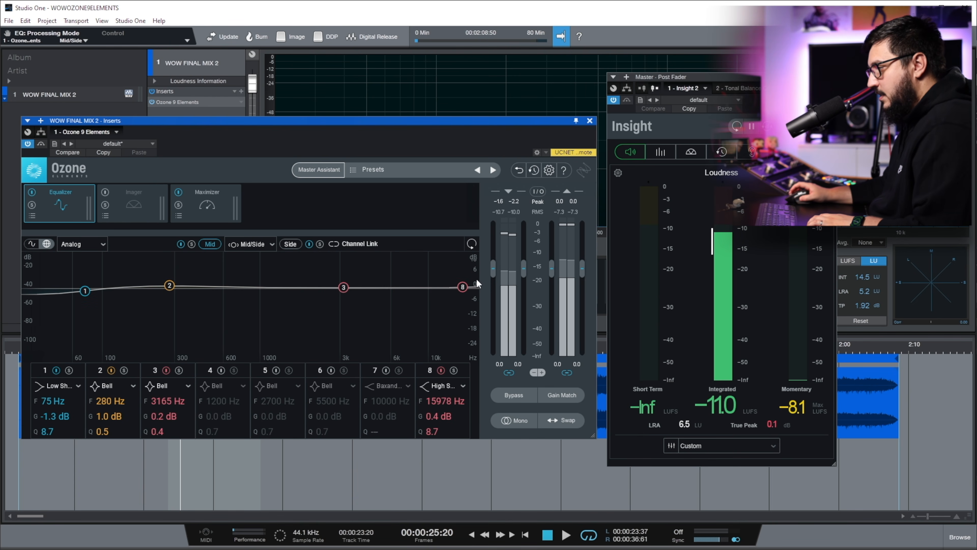
Set the Q of the mid channel's high-shelf band 8 to 12.0 and view the filter shapes available for band 2.
{"action": "scroll", "coordinate": [475, 279], "scroll_direction": "up", "scroll_amount": 3}
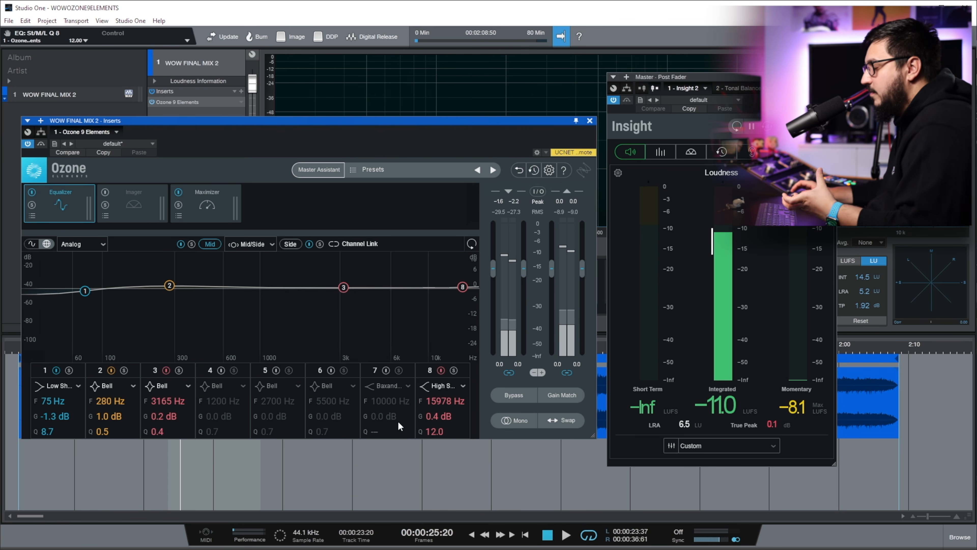
{"action": "left_click", "coordinate": [105, 386]}
{"action": "mouse_move", "coordinate": [109, 355]}
{"action": "left_click", "coordinate": [111, 385]}
{"action": "left_click", "coordinate": [111, 385]}
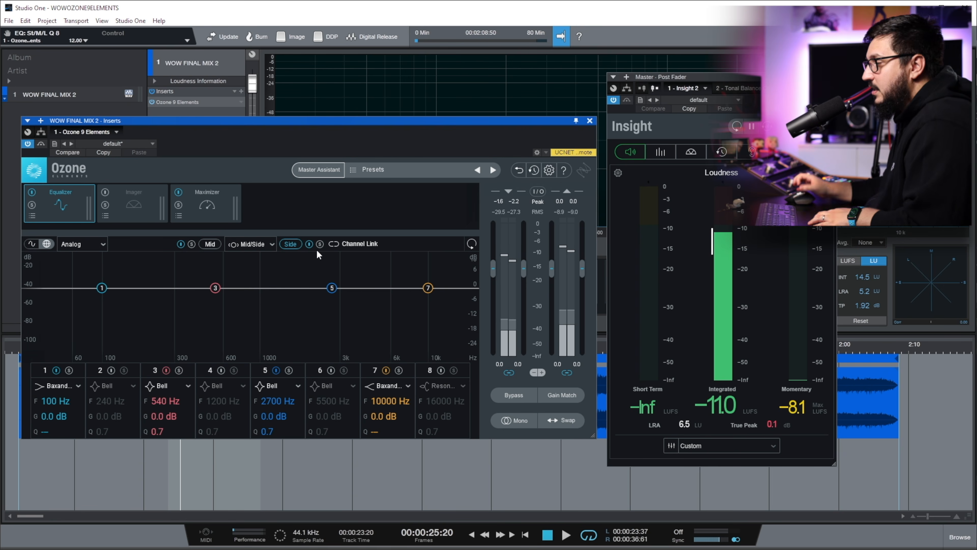
Play the soloed side channel and add band 2 as a highpass at about 66 Hz.
{"action": "key", "text": "space"}
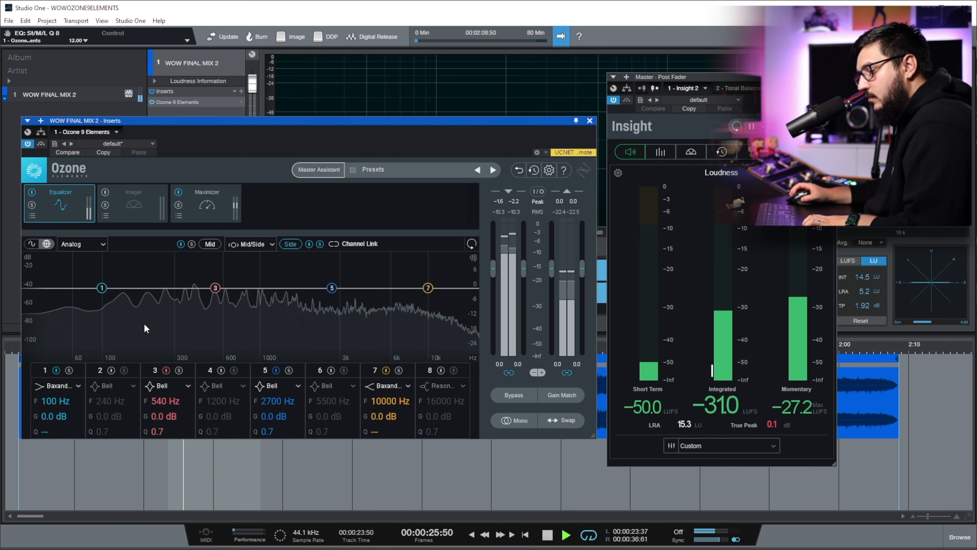
{"action": "double_click", "coordinate": [43, 288]}
{"action": "left_click_drag", "start_coordinate": [43, 288], "coordinate": [77, 287]}
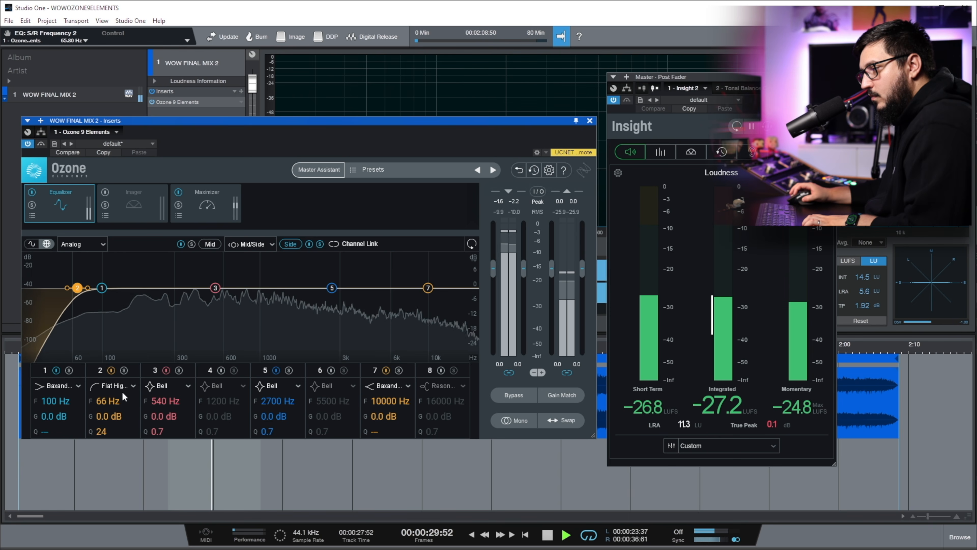
Choose the Flat highpass shape for side band 2, with a slope of 12 and the frequency at about 99 Hz.
{"action": "left_click", "coordinate": [121, 387]}
{"action": "mouse_move", "coordinate": [123, 369]}
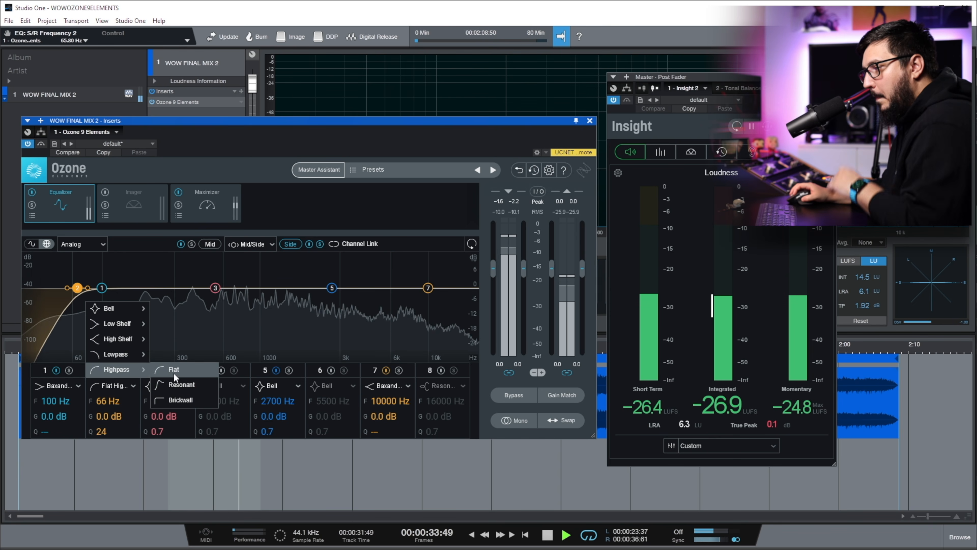
{"action": "left_click", "coordinate": [173, 372]}
{"action": "scroll", "coordinate": [78, 291], "scroll_direction": "up", "scroll_amount": 4}
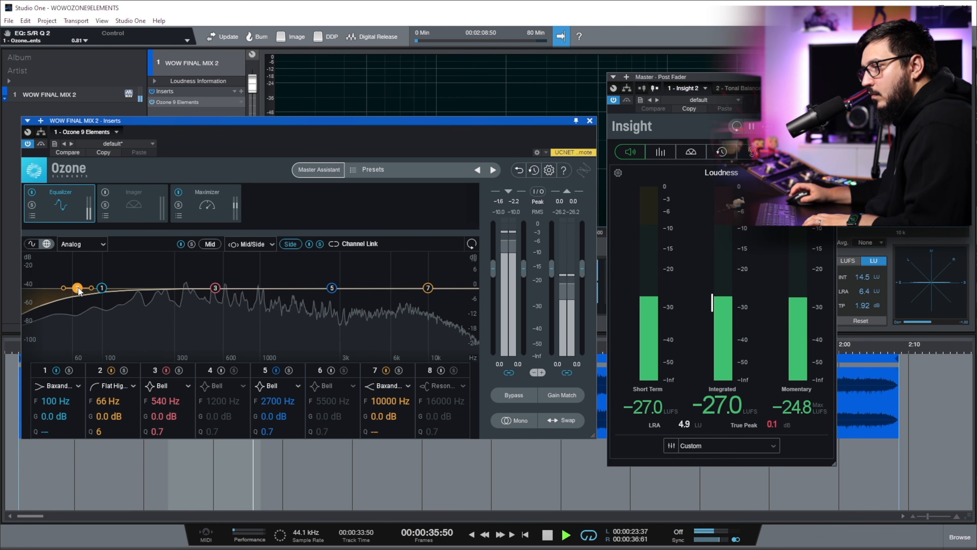
{"action": "left_click_drag", "start_coordinate": [78, 288], "coordinate": [102, 288]}
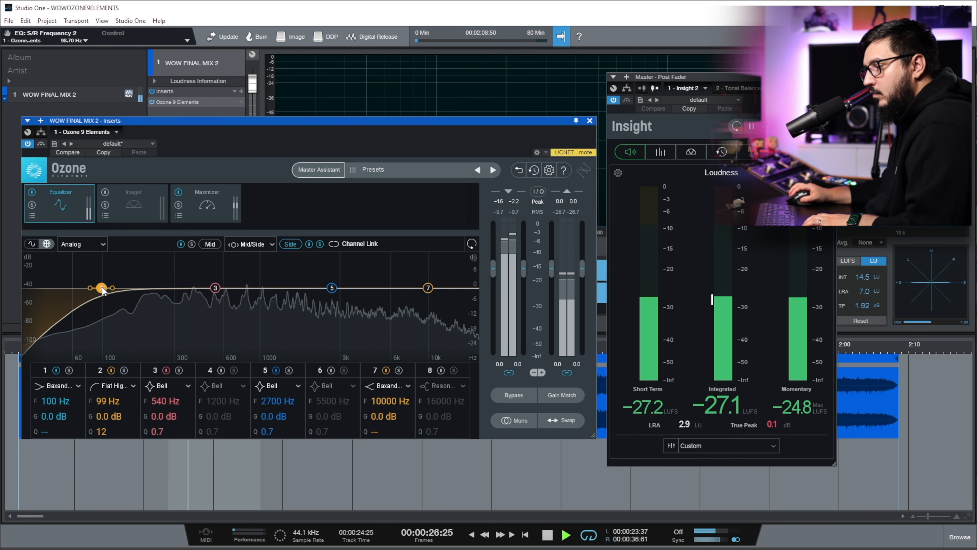
Cut the side channel's bell band 3 by 3.7 dB at about 218 Hz.
{"action": "left_click_drag", "start_coordinate": [215, 291], "coordinate": [152, 297]}
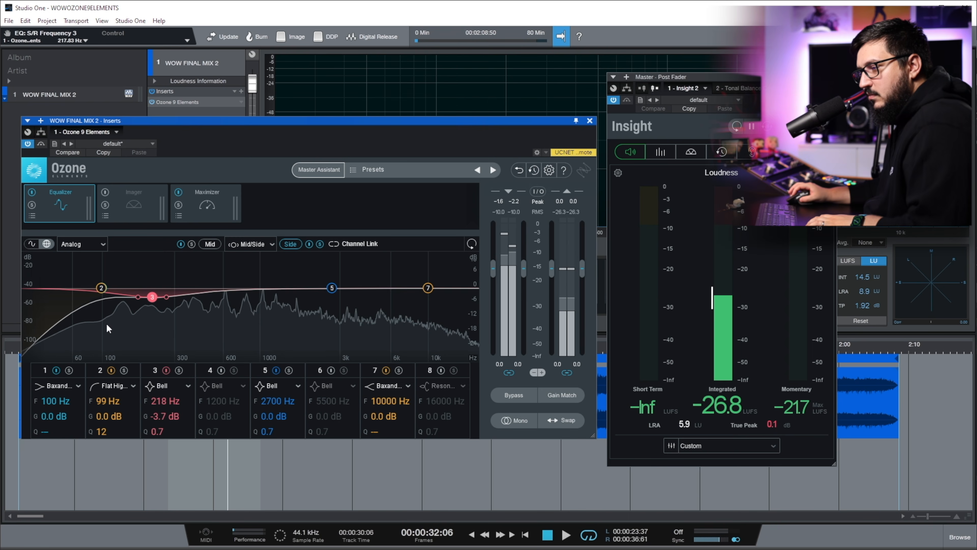
{"action": "left_click", "coordinate": [101, 287]}
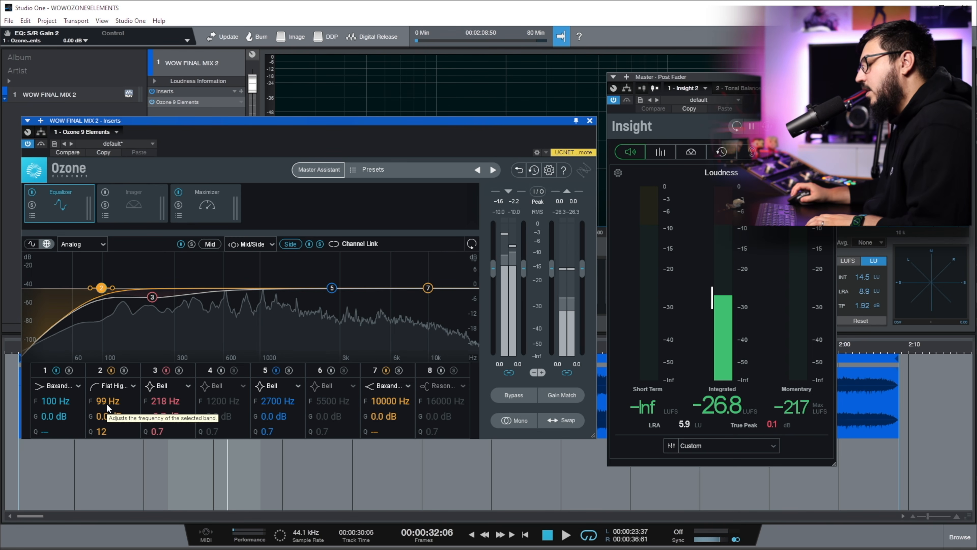
{"action": "left_click", "coordinate": [153, 297]}
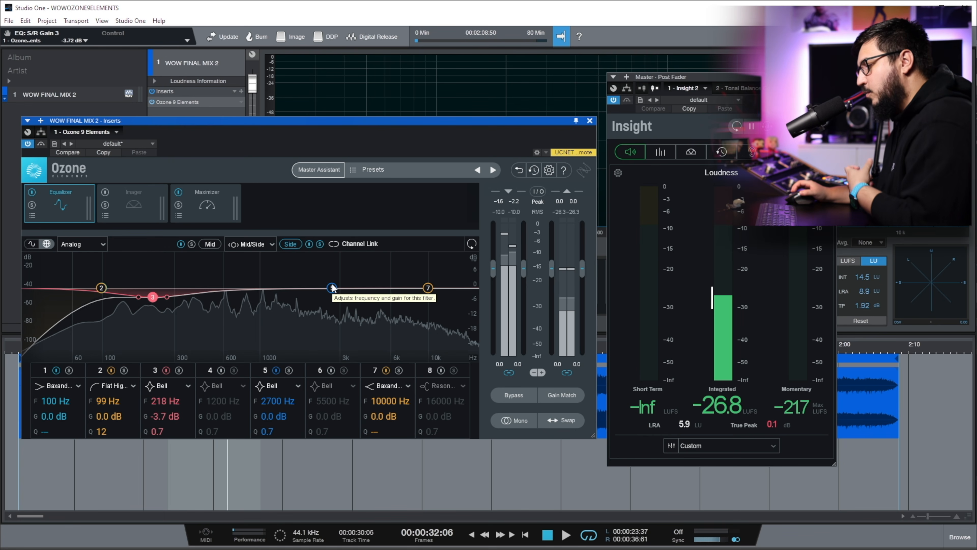
Boost the side channel's high-frequency band 7 by 3.5 dB at about 8353 Hz during playback.
{"action": "left_click_drag", "start_coordinate": [428, 288], "coordinate": [336, 277]}
{"action": "key", "text": "space"}
{"action": "left_click_drag", "start_coordinate": [337, 276], "coordinate": [414, 279]}
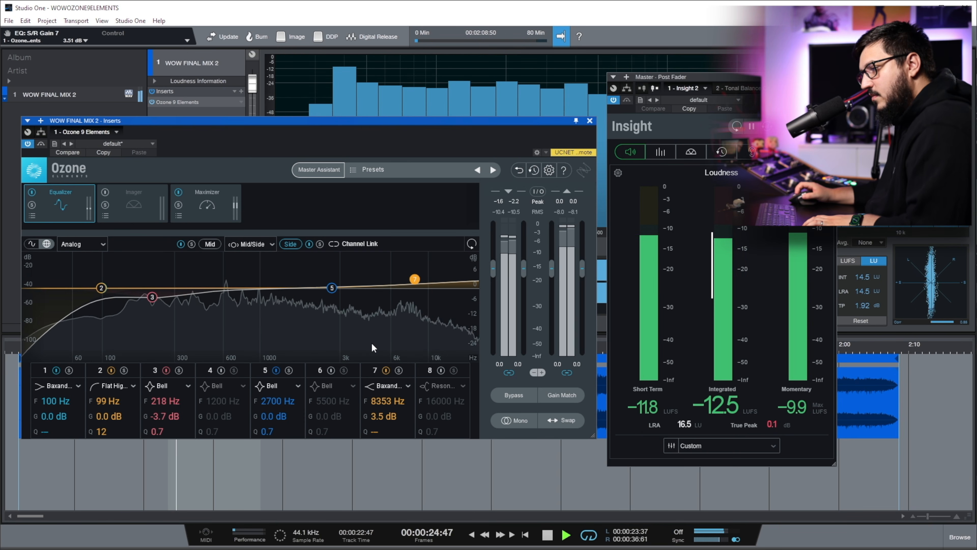
Sweep side bell band 5 with a strong boost and set it to a 2.0 dB cut at about 1334 Hz, Q 1.3.
{"action": "left_click_drag", "start_coordinate": [334, 291], "coordinate": [279, 247]}
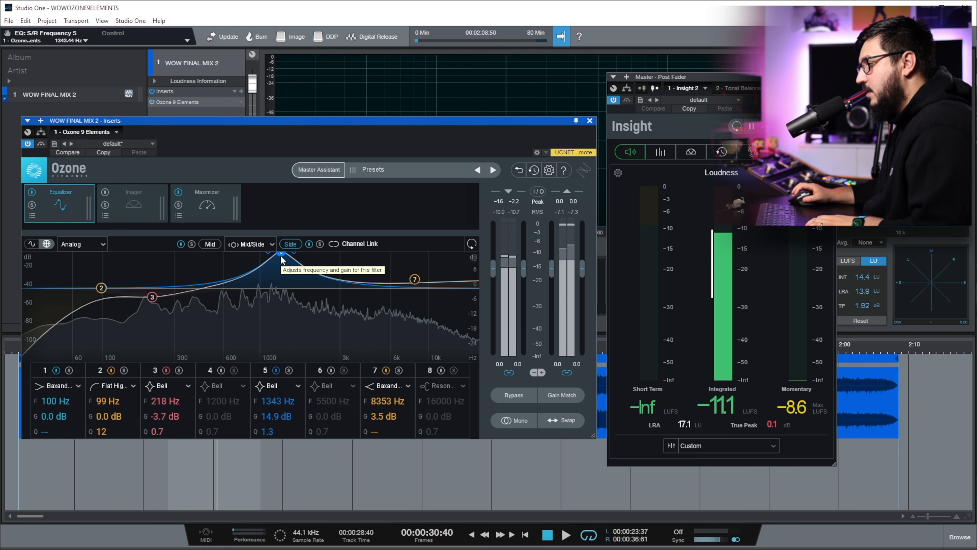
{"action": "left_click_drag", "start_coordinate": [281, 256], "coordinate": [280, 294]}
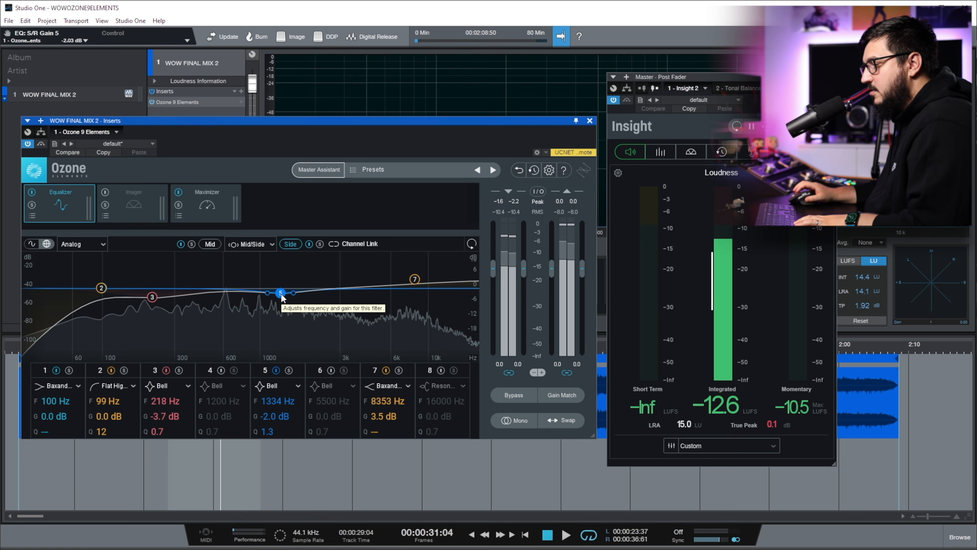
Play the loop and compare the output summed to mono against stereo.
{"action": "key", "text": "space"}
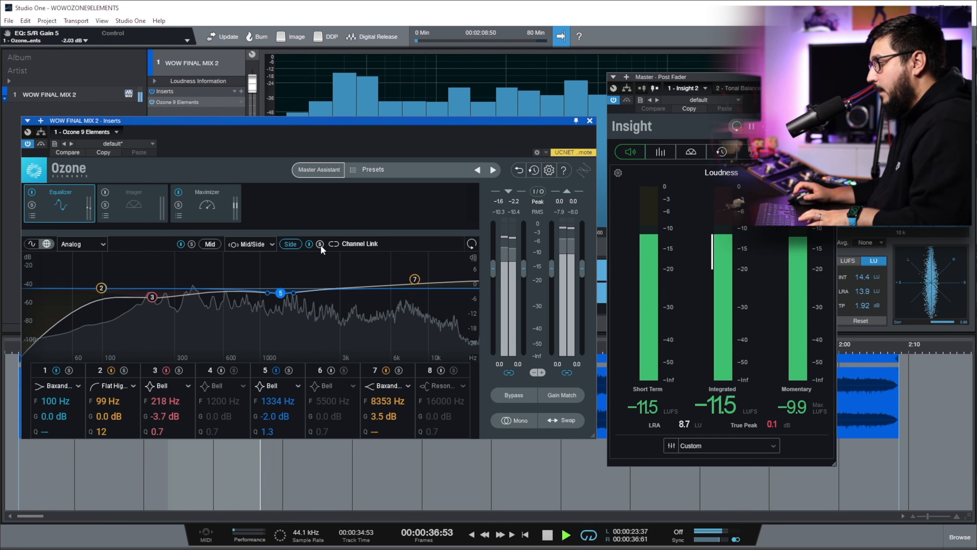
{"action": "left_click", "coordinate": [512, 421]}
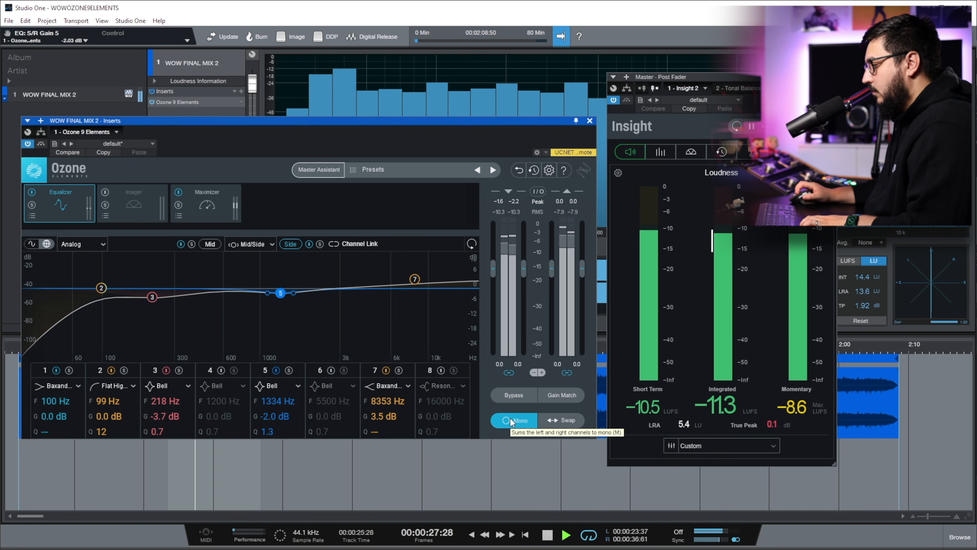
{"action": "left_click", "coordinate": [511, 421]}
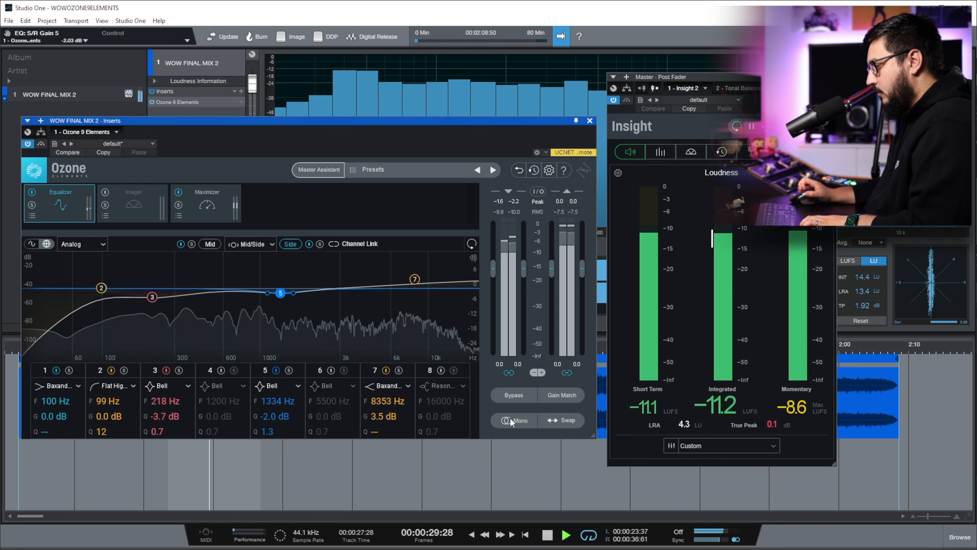
{"action": "key", "text": "space"}
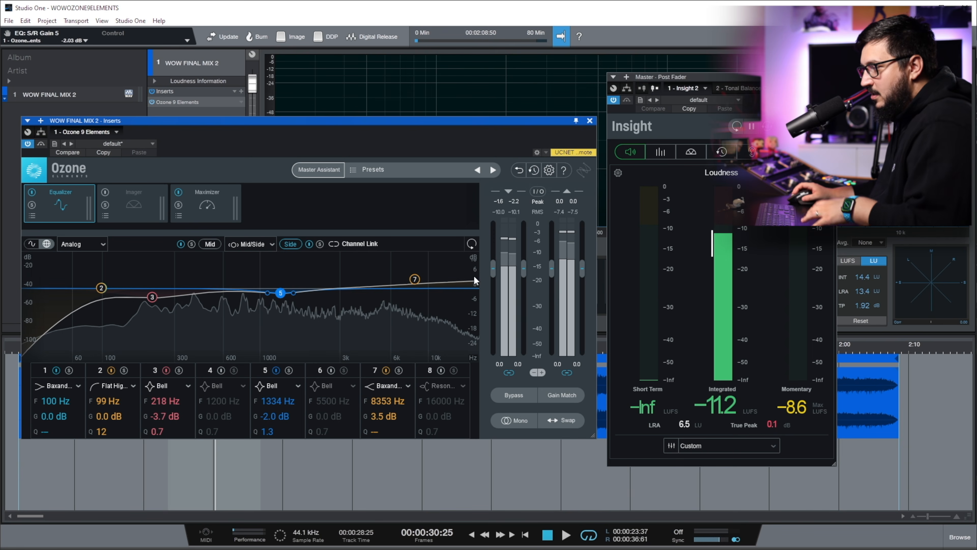
On the mid channel, add a flat highpass at 20 Hz and boost bell band 2 by 2.1 dB at about 185 Hz.
{"action": "left_click", "coordinate": [211, 246]}
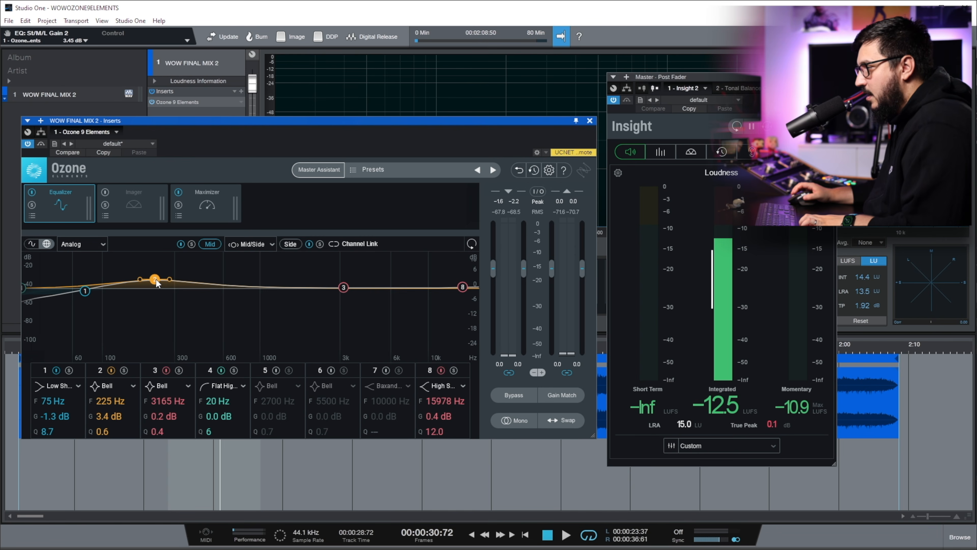
{"action": "key", "text": "space"}
{"action": "mouse_move", "coordinate": [157, 283]}
{"action": "left_mouse_down"}
{"action": "mouse_move", "coordinate": [155, 261]}
{"action": "mouse_move", "coordinate": [183, 261]}
{"action": "mouse_move", "coordinate": [126, 262]}
{"action": "mouse_move", "coordinate": [142, 280]}
{"action": "left_mouse_up"}
{"action": "left_click_drag", "start_coordinate": [107, 416], "coordinate": [107, 418]}
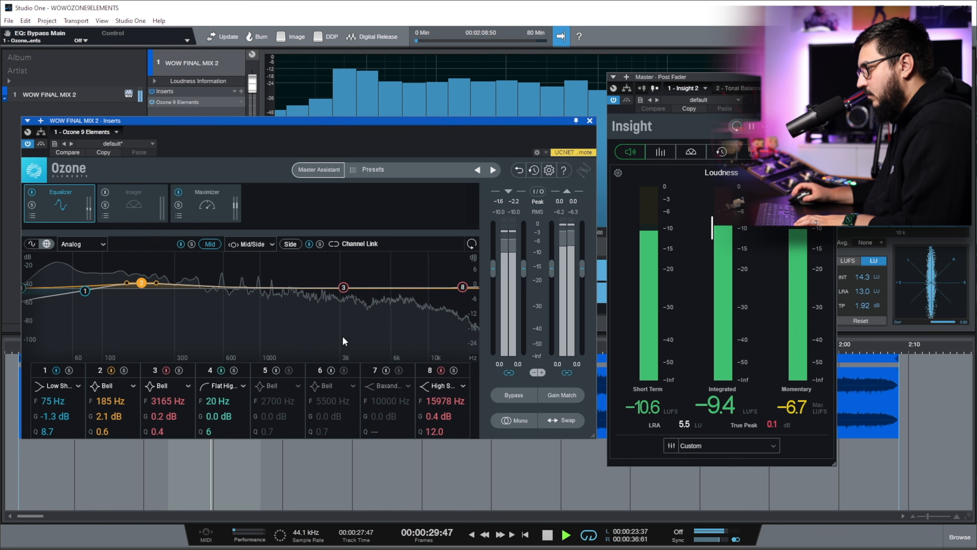
Set the mid channel's bell band 3 to a 2.5 dB cut at about 410 Hz with a Q of 1.6.
{"action": "left_click_drag", "start_coordinate": [343, 287], "coordinate": [198, 295]}
{"action": "scroll", "coordinate": [248, 269], "scroll_direction": "up", "scroll_amount": 8}
{"action": "scroll", "coordinate": [198, 295], "scroll_direction": "up", "scroll_amount": 4}
{"action": "scroll", "coordinate": [198, 296], "scroll_direction": "down", "scroll_amount": 7}
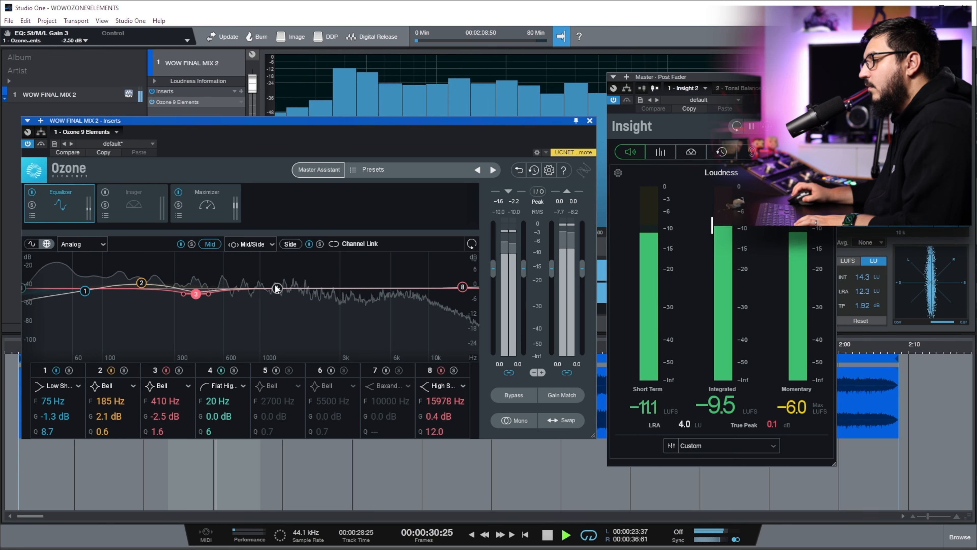
Add a proportional Q band 5 on the mid channel, boosting 1.7 dB at about 2037 Hz with a Q of 0.6.
{"action": "double_click", "coordinate": [265, 278]}
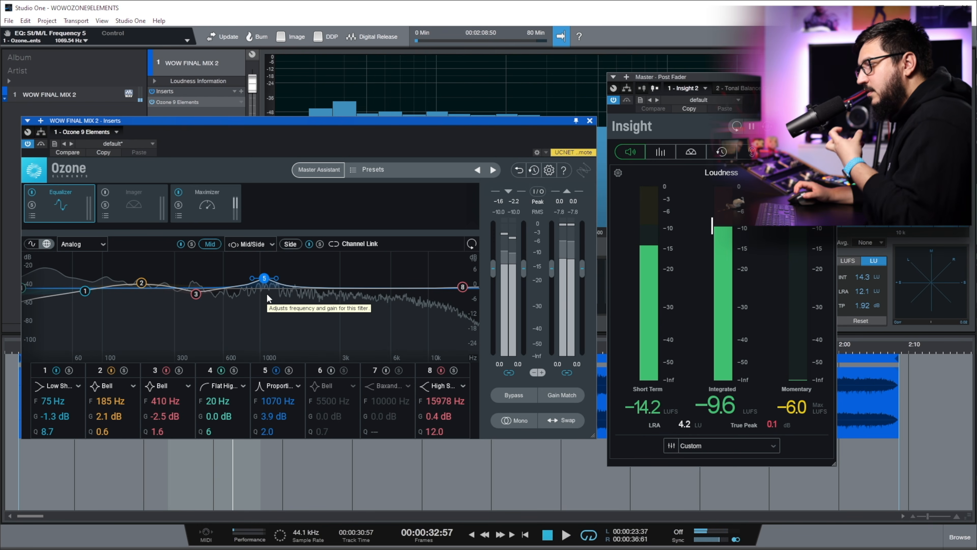
{"action": "scroll", "coordinate": [266, 286], "scroll_direction": "down", "scroll_amount": 6}
{"action": "scroll", "coordinate": [266, 284], "scroll_direction": "down", "scroll_amount": 4}
{"action": "left_click_drag", "start_coordinate": [267, 284], "coordinate": [312, 287]}
{"action": "scroll", "coordinate": [313, 270], "scroll_direction": "down", "scroll_amount": 1}
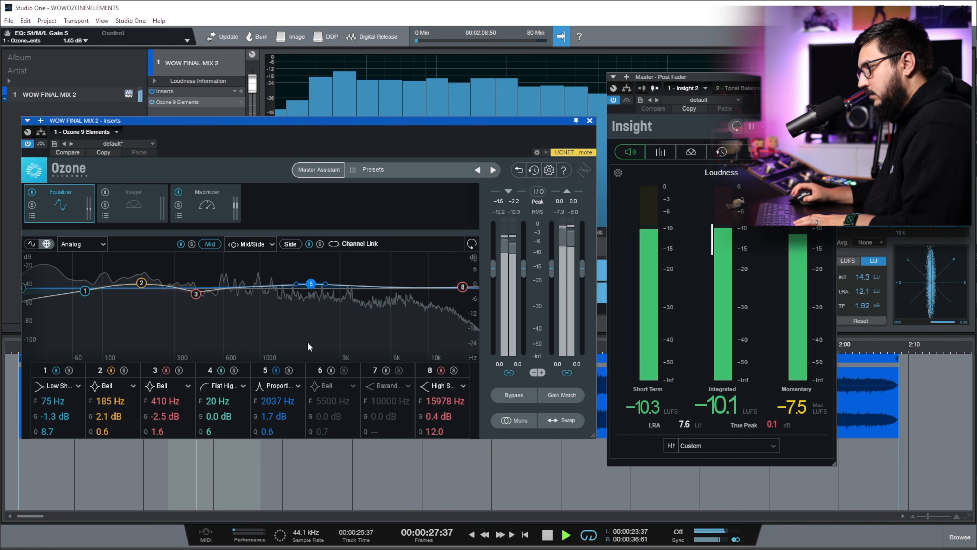
Audition the loop and set the mid channel's high shelf band 8 to a 0.6 dB boost at about 14403 Hz.
{"action": "key", "text": "space"}
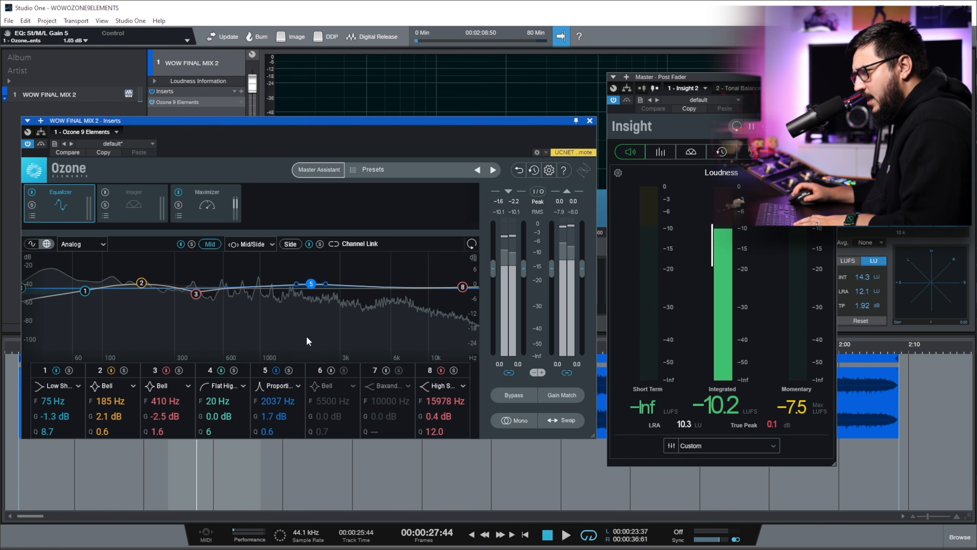
{"action": "key", "text": "space"}
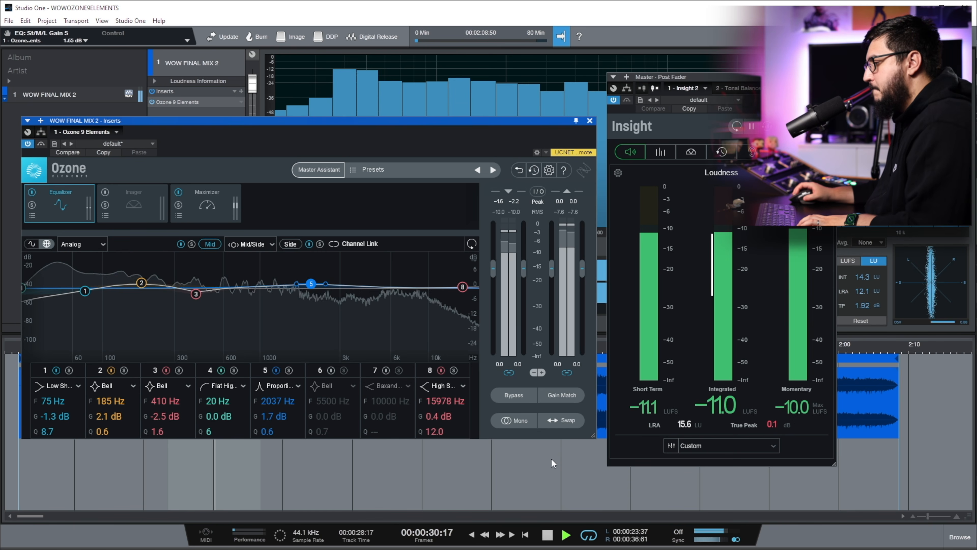
{"action": "left_click_drag", "start_coordinate": [462, 286], "coordinate": [456, 287]}
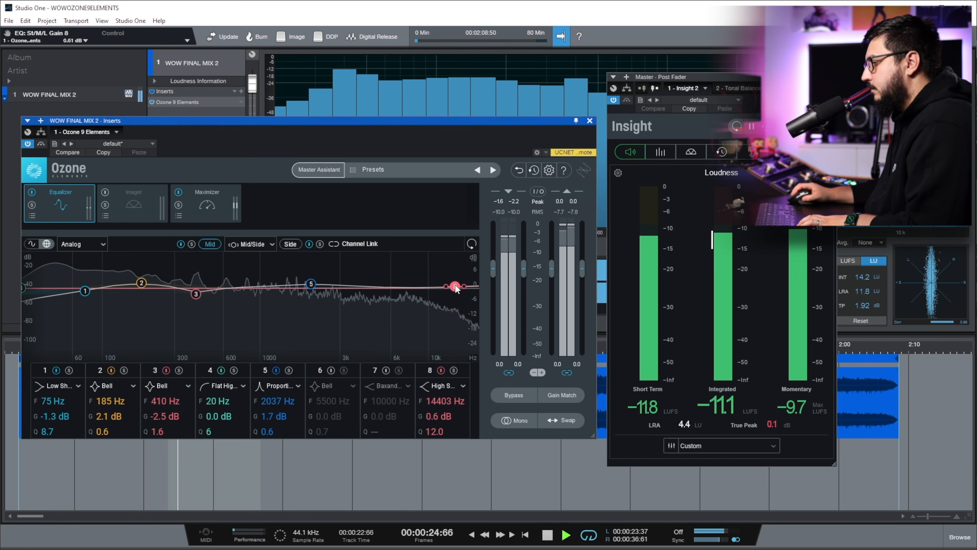
Open Tonal Balance Control beside the reopened Ozone plugin and check the loop's spectrum against the Bass Heavy target.
{"action": "left_click", "coordinate": [589, 120]}
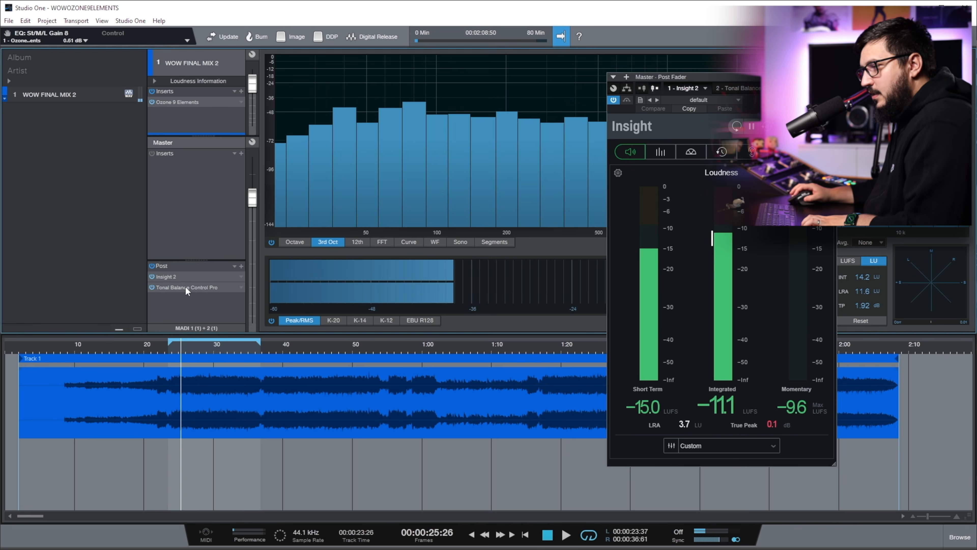
{"action": "double_click", "coordinate": [185, 287]}
{"action": "left_click_drag", "start_coordinate": [726, 95], "coordinate": [774, 118]}
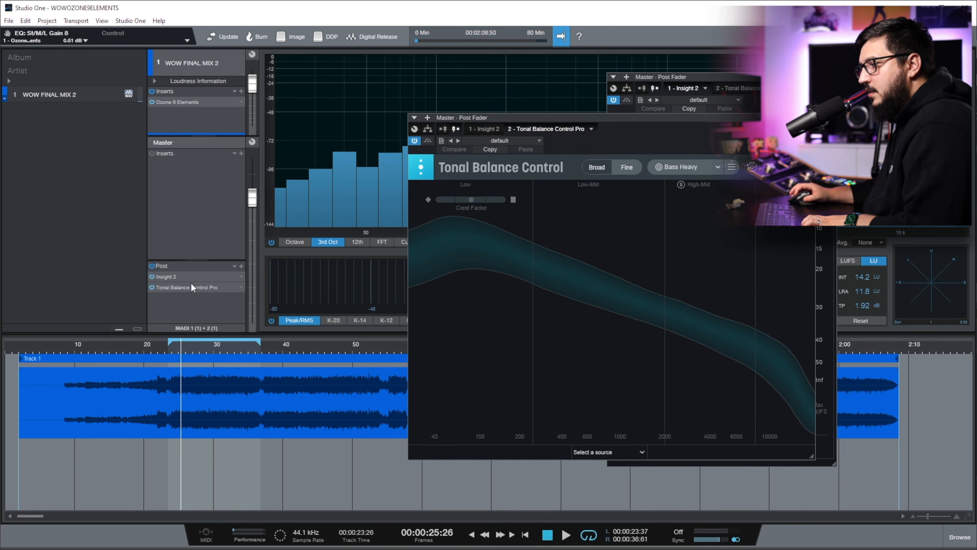
{"action": "left_click_drag", "start_coordinate": [707, 118], "coordinate": [728, 122]}
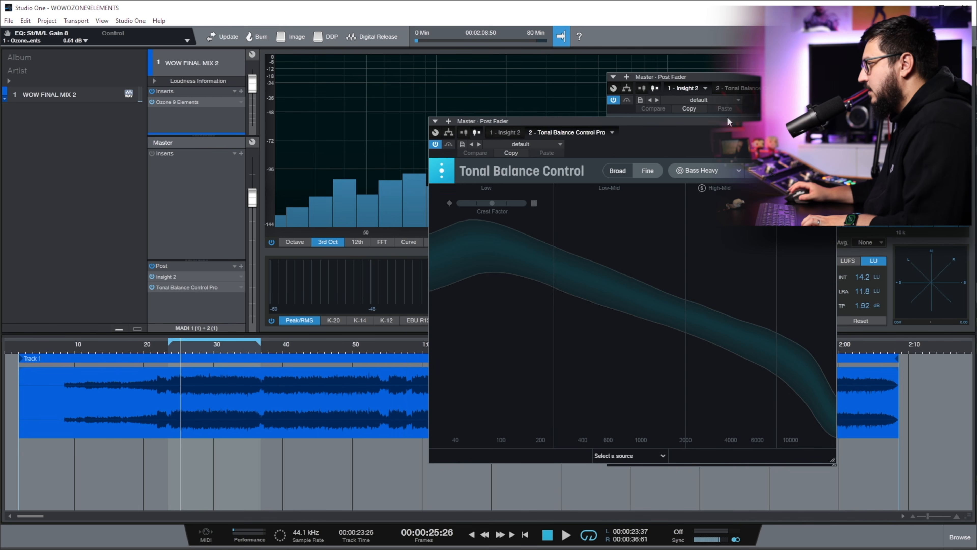
{"action": "double_click", "coordinate": [161, 102]}
{"action": "key", "text": "space"}
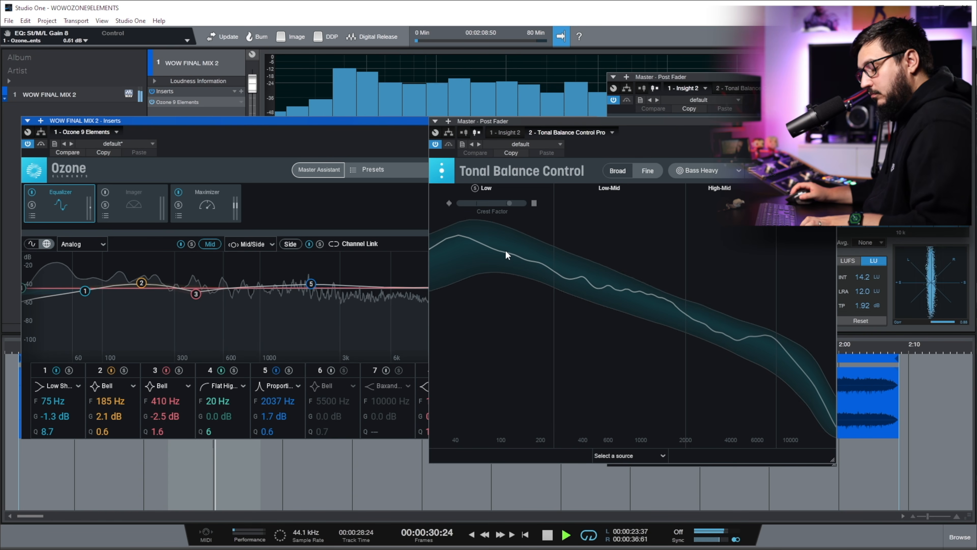
{"action": "left_click_drag", "start_coordinate": [506, 250], "coordinate": [508, 250]}
Set mid bell band 2 to a 2.5 dB boost at about 177 Hz with a Q of 0.4.
{"action": "left_click_drag", "start_coordinate": [142, 288], "coordinate": [139, 277]}
{"action": "left_click", "coordinate": [707, 385]}
{"action": "key", "text": "space"}
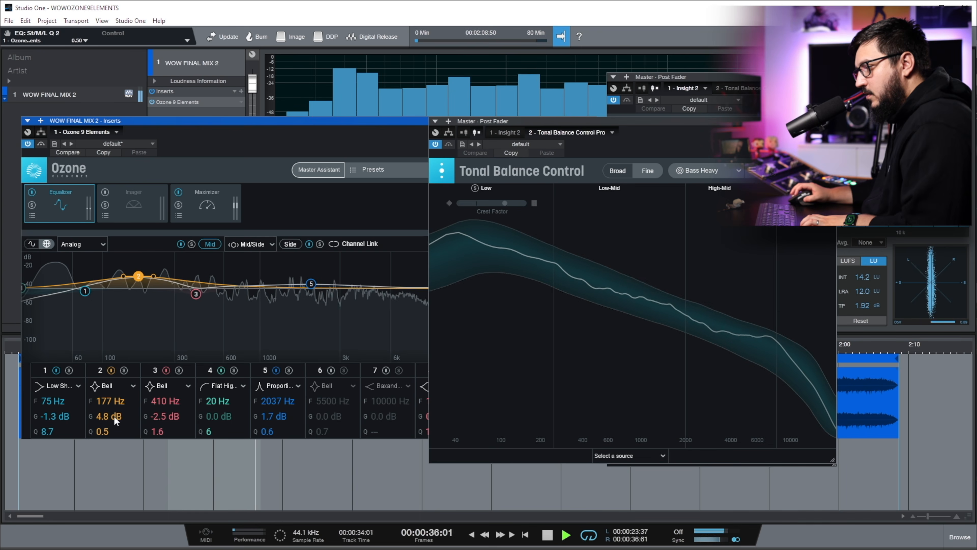
{"action": "left_click", "coordinate": [122, 400]}
{"action": "double_click", "coordinate": [109, 415]}
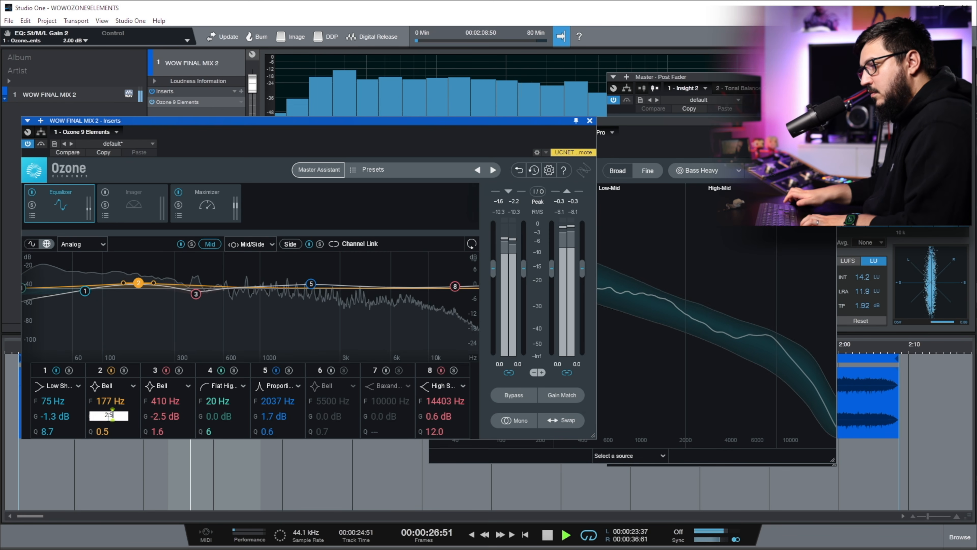
{"action": "key", "text": "Return"}
{"action": "left_click_drag", "start_coordinate": [104, 436], "coordinate": [103, 436]}
{"action": "left_click", "coordinate": [670, 368]}
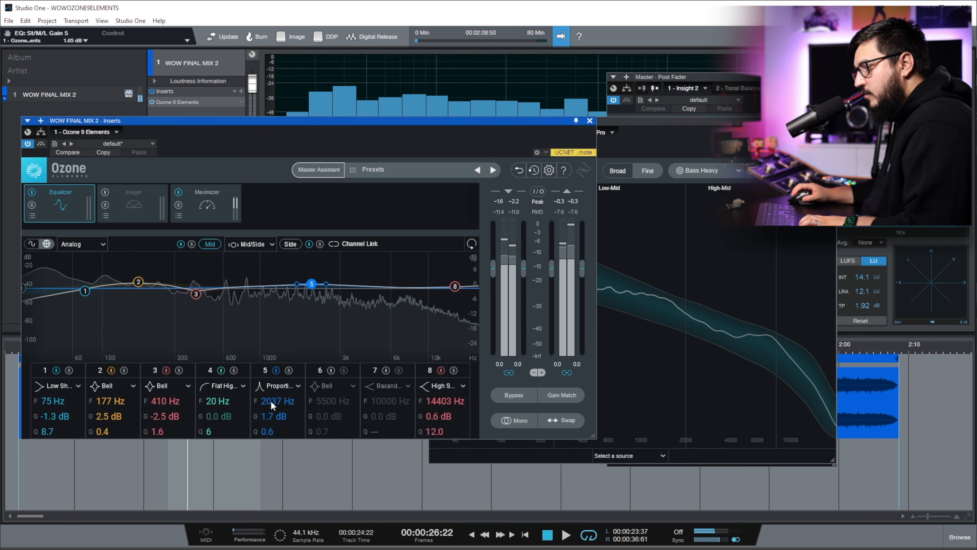
Set mid band 5 to a 2.2 dB boost at about 3926 Hz while the loop plays.
{"action": "left_click_drag", "start_coordinate": [270, 400], "coordinate": [271, 388]}
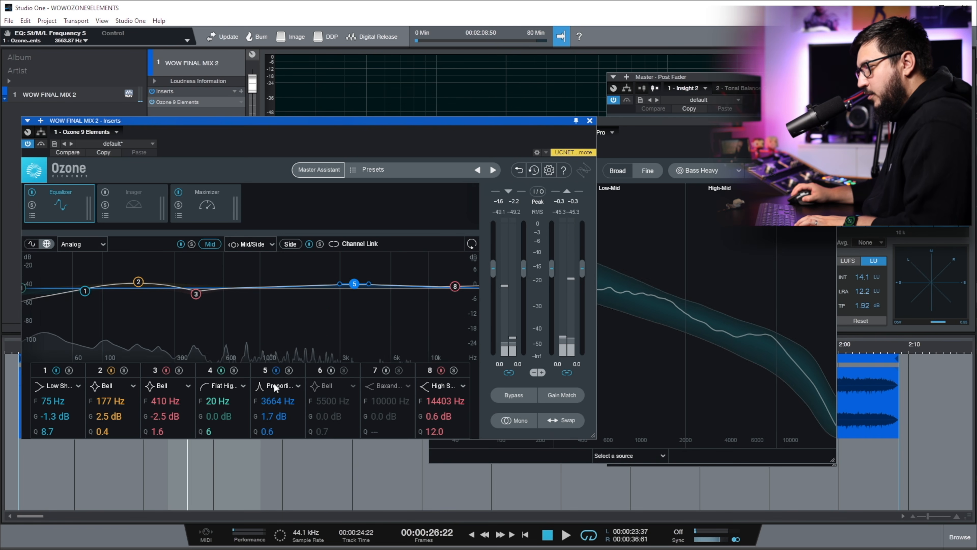
{"action": "left_click_drag", "start_coordinate": [274, 383], "coordinate": [275, 381]}
{"action": "key", "text": "space"}
{"action": "mouse_move", "coordinate": [276, 416]}
{"action": "left_mouse_down"}
{"action": "mouse_move", "coordinate": [275, 398]}
{"action": "mouse_move", "coordinate": [268, 433]}
{"action": "left_mouse_up"}
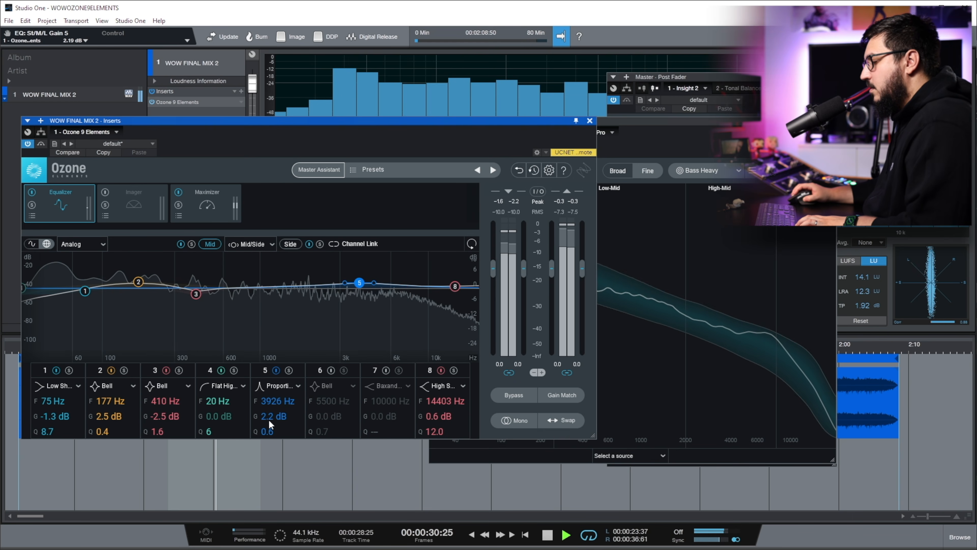
Bypass and re-enable the Equalizer during playback to compare the processed and unprocessed sound.
{"action": "left_click", "coordinate": [31, 192]}
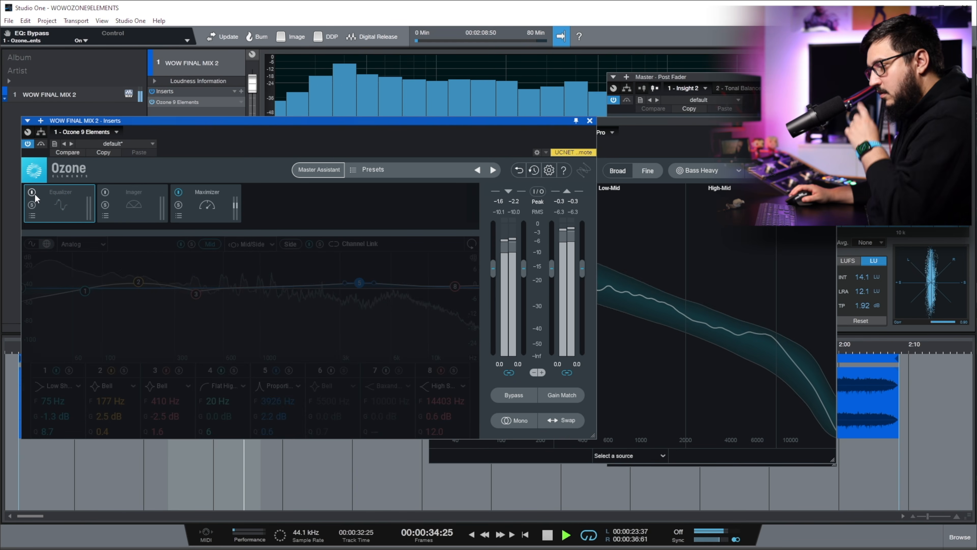
{"action": "left_click", "coordinate": [32, 192]}
{"action": "key", "text": "space"}
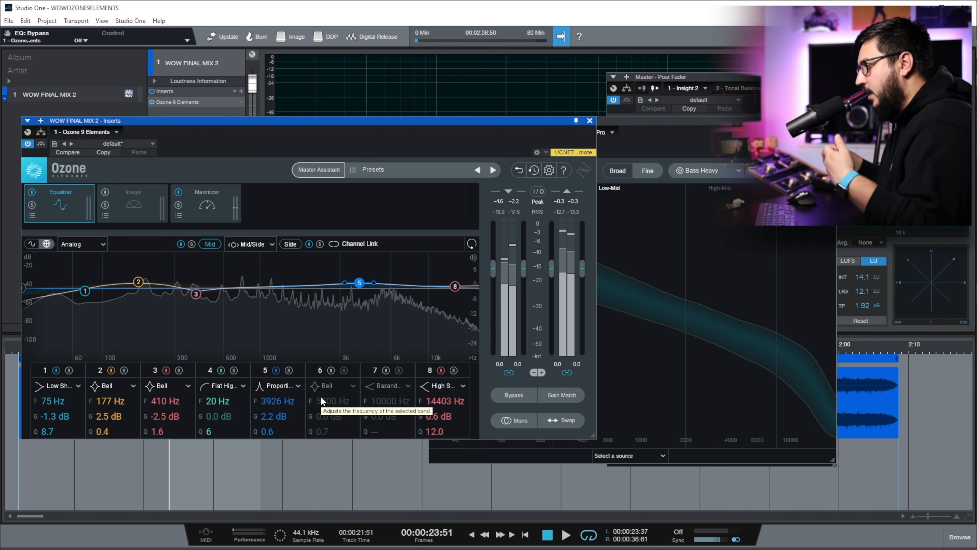
Enable the Imager with a width of about 5.9 and return to the Insight loudness meter for loop playback.
{"action": "left_click", "coordinate": [142, 207]}
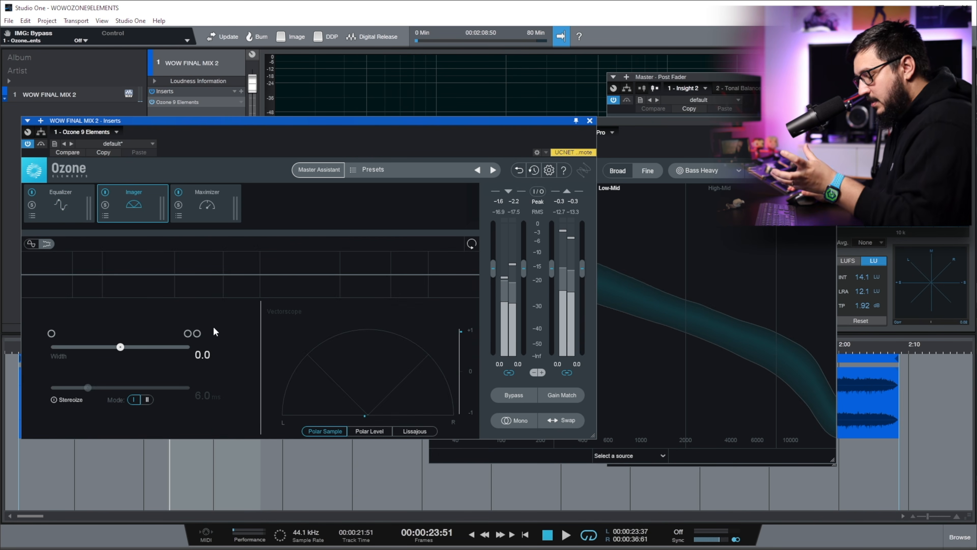
{"action": "left_click_drag", "start_coordinate": [121, 347], "coordinate": [125, 352]}
{"action": "left_click", "coordinate": [829, 120]}
{"action": "key", "text": "space"}
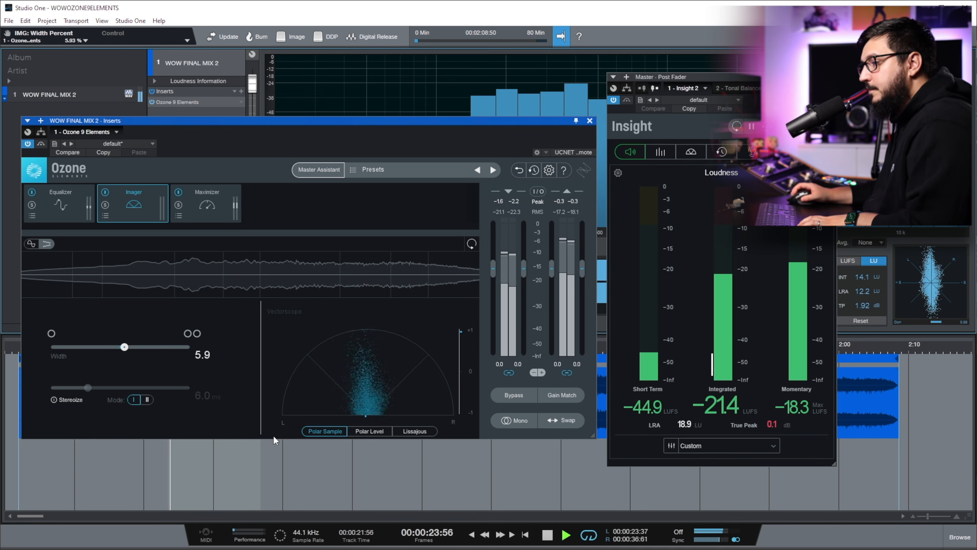
Try the Imager's extreme width of 100, and narrow it to about -14.1 while listening to the loop.
{"action": "left_click_drag", "start_coordinate": [124, 346], "coordinate": [189, 347]}
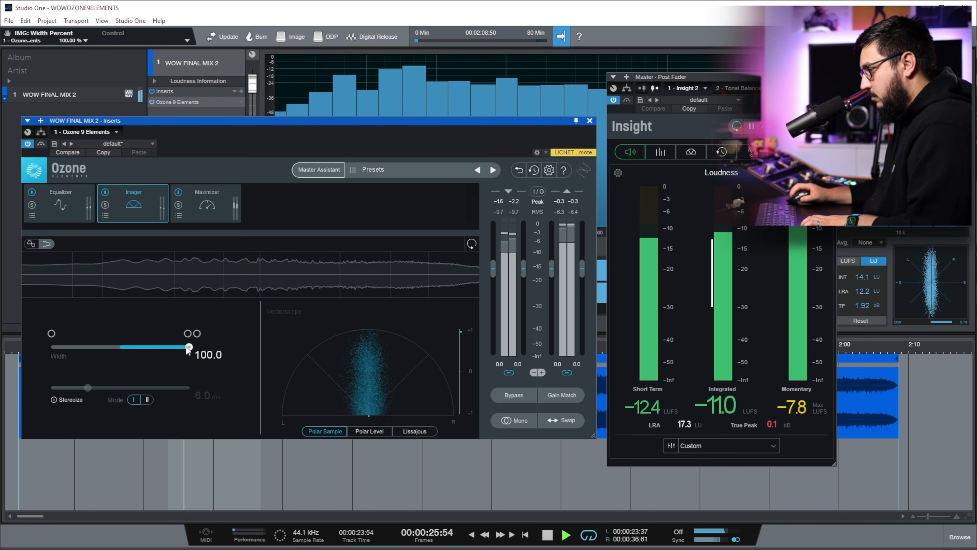
{"action": "left_click_drag", "start_coordinate": [189, 347], "coordinate": [108, 350]}
{"action": "key", "text": "space"}
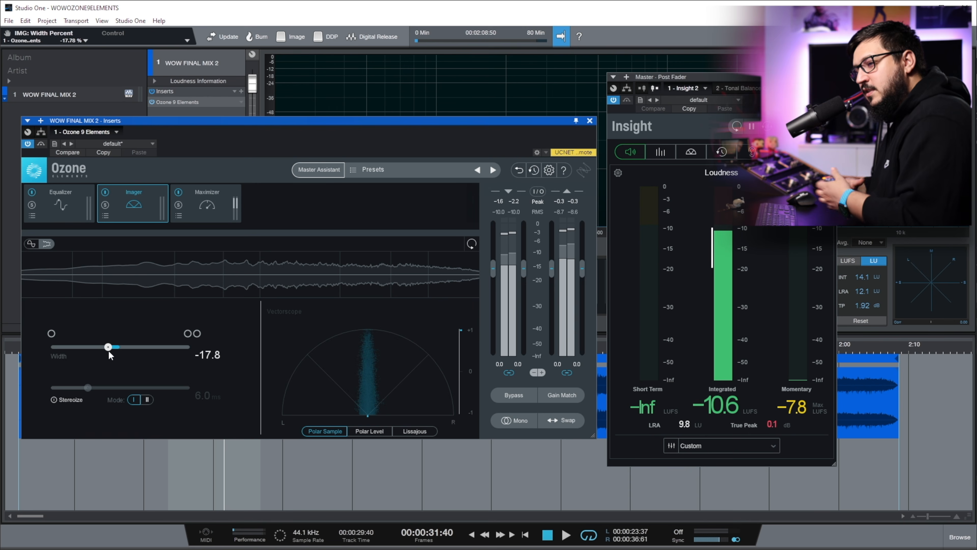
{"action": "key", "text": "space"}
{"action": "mouse_move", "coordinate": [107, 348]}
{"action": "left_mouse_down"}
{"action": "mouse_move", "coordinate": [61, 349]}
{"action": "mouse_move", "coordinate": [109, 346]}
{"action": "left_mouse_up"}
Compare the loop with the Imager bypassed and re-enabled, and set its width to 14.1.
{"action": "left_click", "coordinate": [106, 192]}
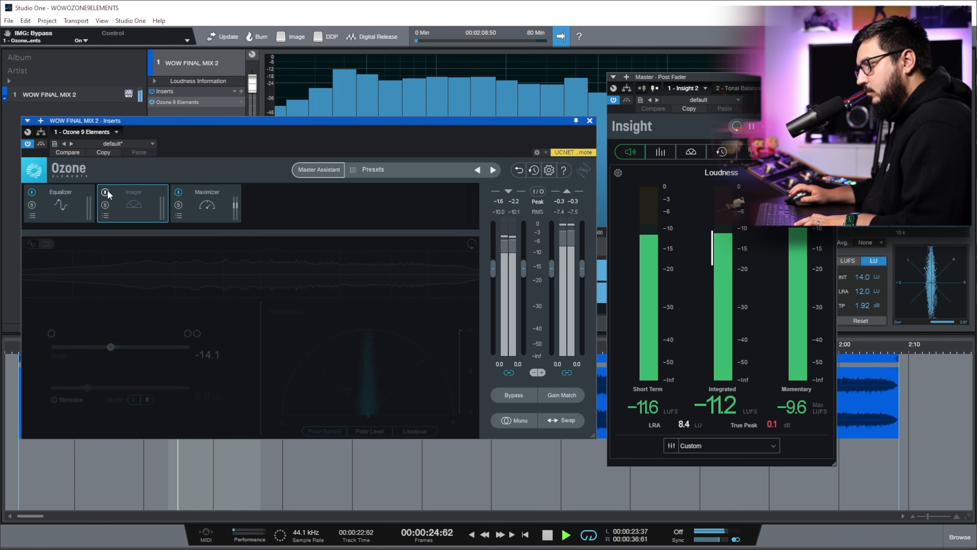
{"action": "left_click", "coordinate": [106, 191]}
{"action": "mouse_move", "coordinate": [110, 347]}
{"action": "left_mouse_down"}
{"action": "mouse_move", "coordinate": [142, 348]}
{"action": "mouse_move", "coordinate": [129, 347]}
{"action": "left_mouse_up"}
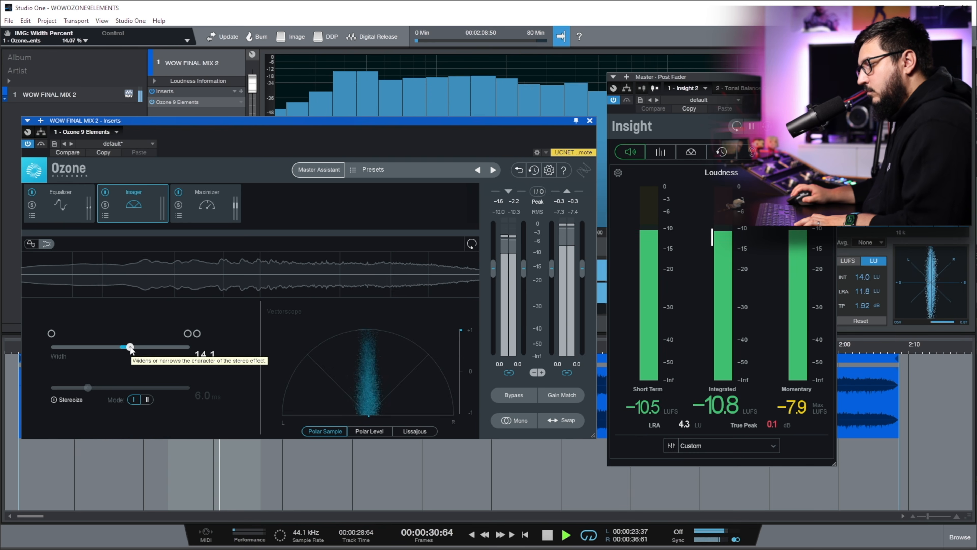
{"action": "key", "text": "space"}
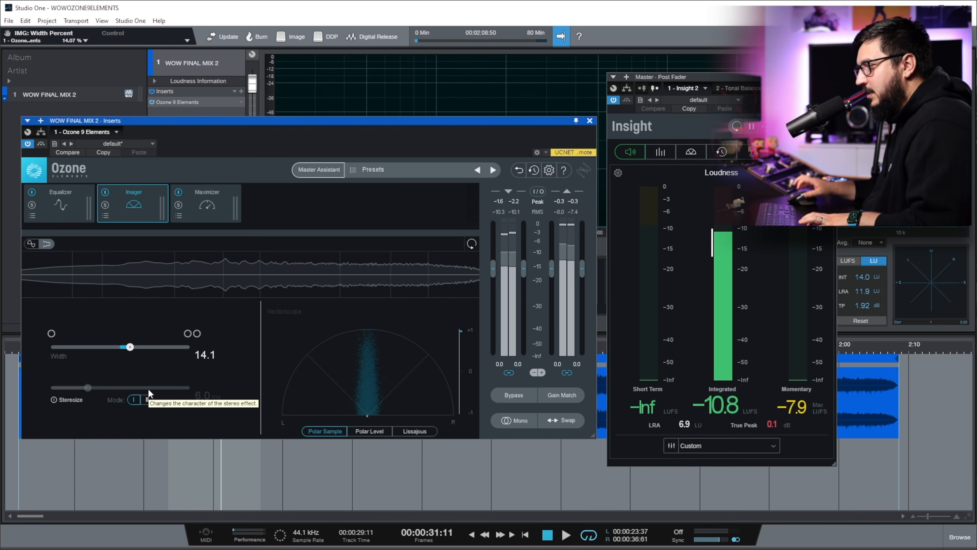
In the Maximizer, lower the threshold to -8.2 dB and set the character to 1.35.
{"action": "left_click", "coordinate": [204, 205]}
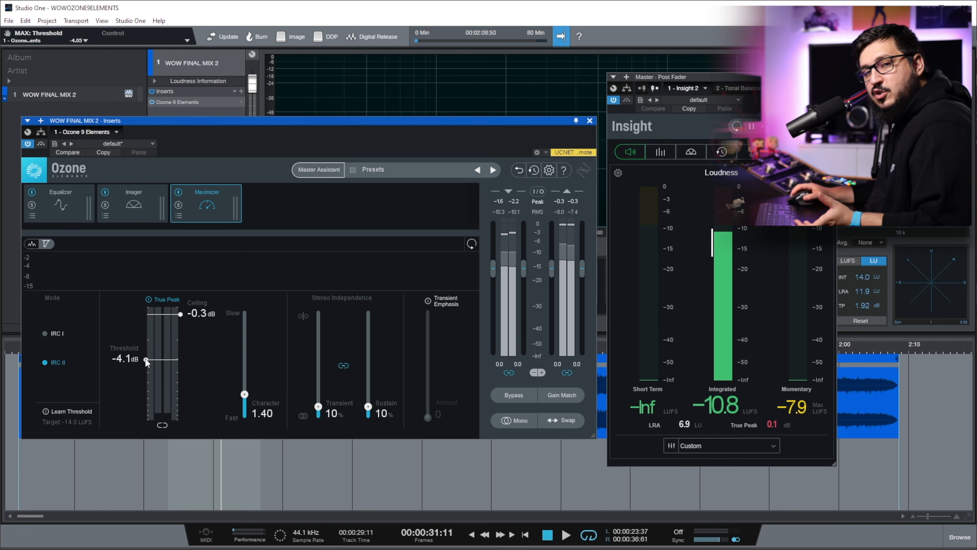
{"action": "left_click_drag", "start_coordinate": [145, 358], "coordinate": [146, 383]}
{"action": "left_click_drag", "start_coordinate": [244, 393], "coordinate": [241, 344]}
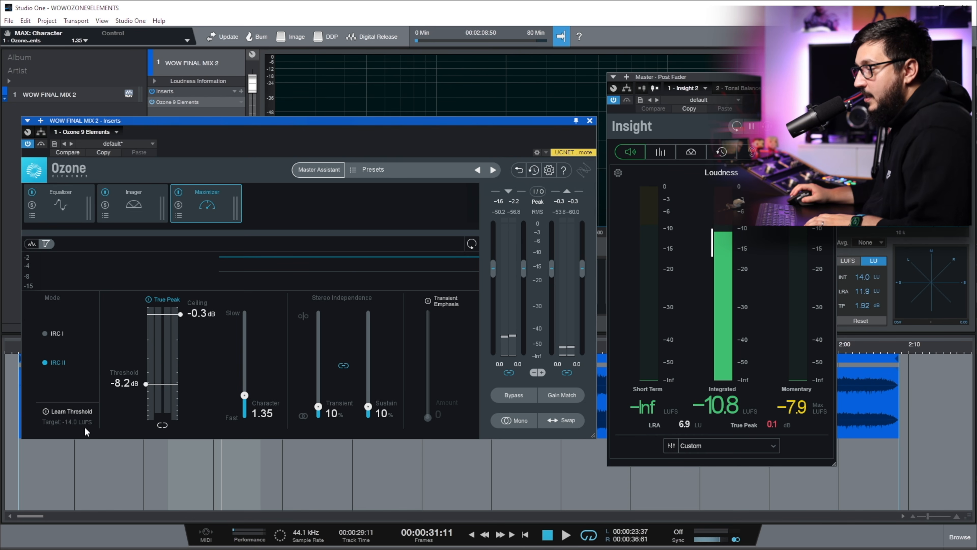
Learn the Maximizer threshold from loop playback with a target of -9.0 LUFS, restarting the Insight loudness measurement.
{"action": "double_click", "coordinate": [74, 423]}
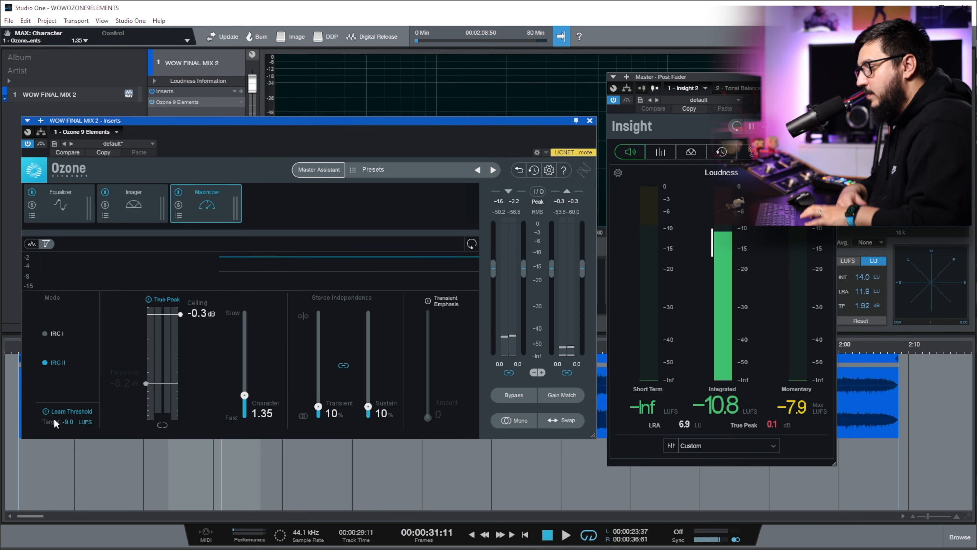
{"action": "key", "text": "space"}
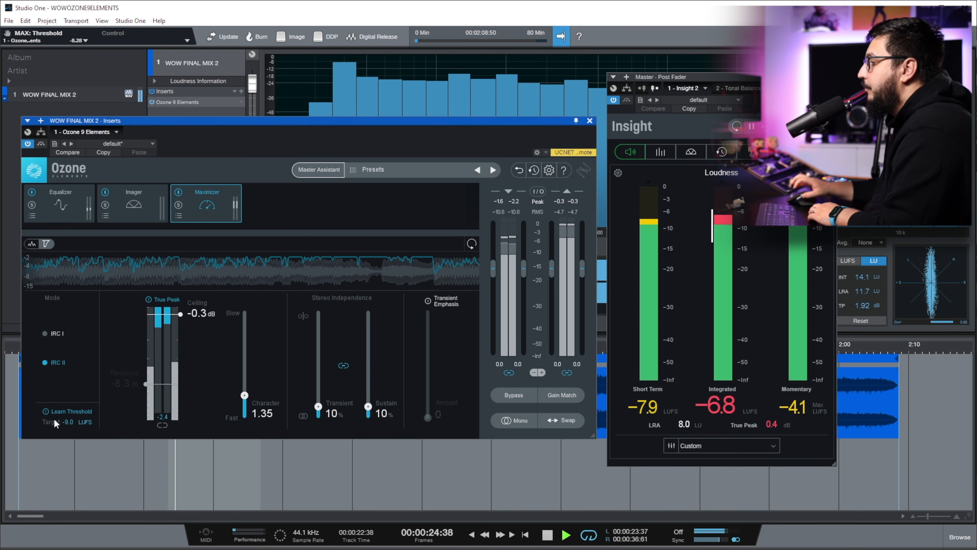
{"action": "left_click", "coordinate": [709, 287]}
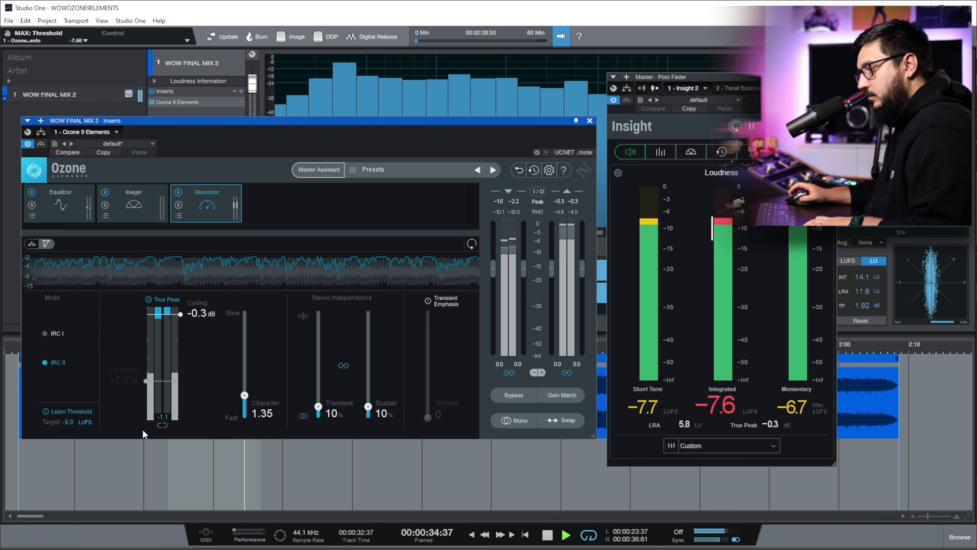
Set the Maximizer threshold manually to -6.0 dB and reset the Insight meter to remeasure the loudness.
{"action": "left_click_drag", "start_coordinate": [145, 388], "coordinate": [143, 377]}
{"action": "scroll", "coordinate": [145, 377], "scroll_direction": "up", "scroll_amount": 4}
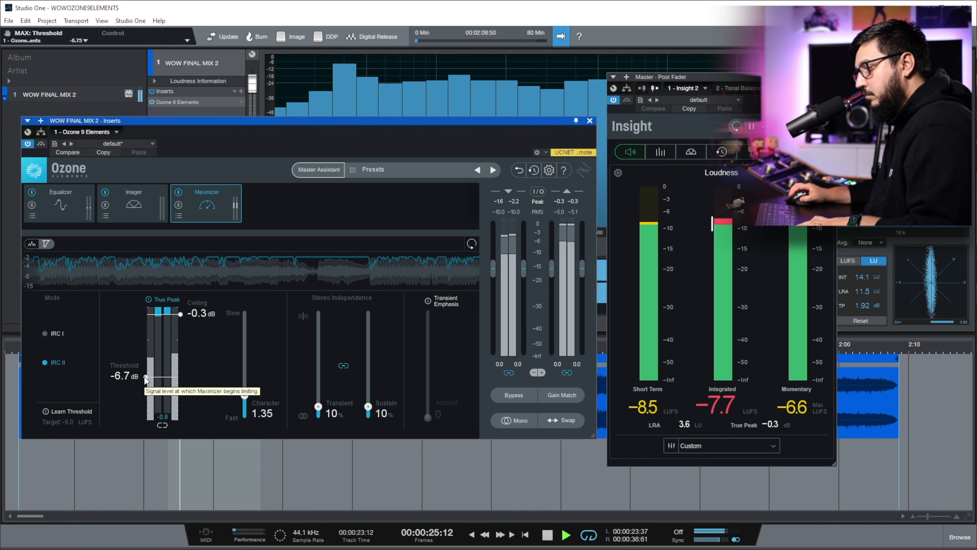
{"action": "scroll", "coordinate": [145, 377], "scroll_direction": "up", "scroll_amount": 1}
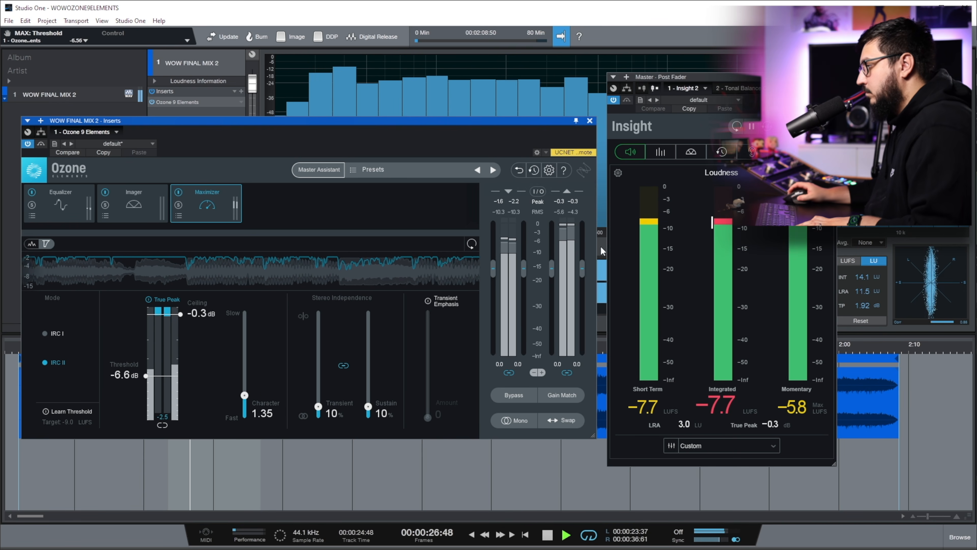
{"action": "left_click", "coordinate": [736, 127]}
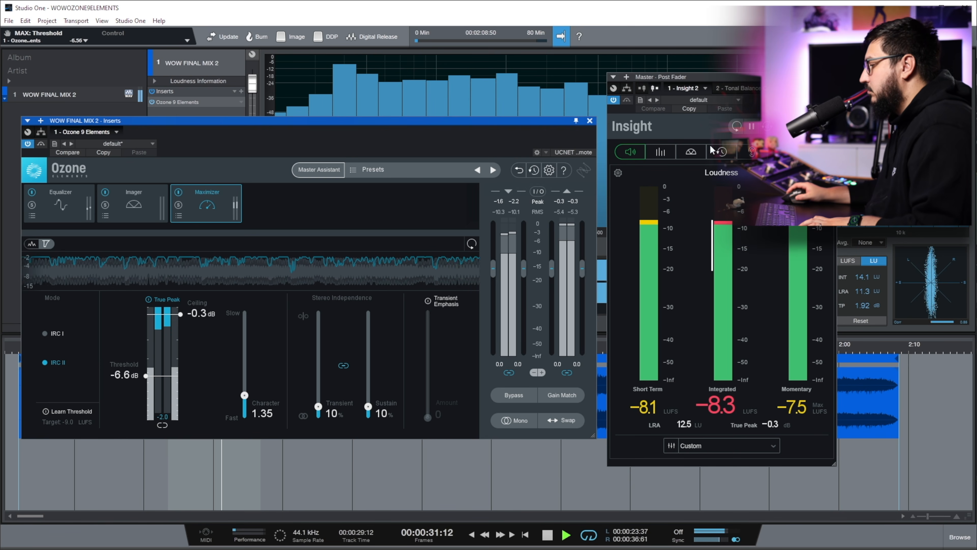
{"action": "left_click_drag", "start_coordinate": [144, 377], "coordinate": [148, 374]}
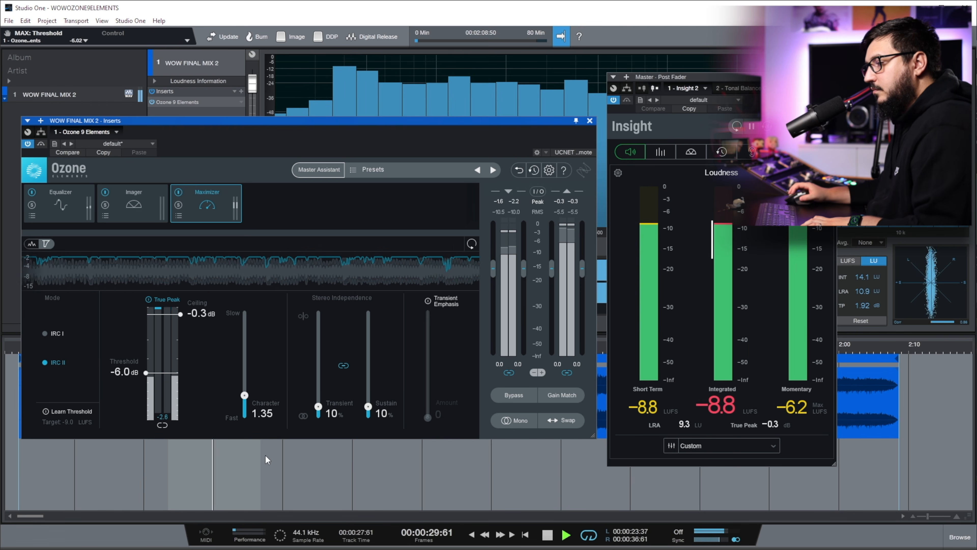
Set the Maximizer character to 1.30 and unlink Stereo Independence, with transient at 0% and sustain at 100%.
{"action": "mouse_move", "coordinate": [244, 396]}
{"action": "left_mouse_down"}
{"action": "mouse_move", "coordinate": [245, 409]}
{"action": "mouse_move", "coordinate": [247, 358]}
{"action": "mouse_move", "coordinate": [248, 395]}
{"action": "left_mouse_up"}
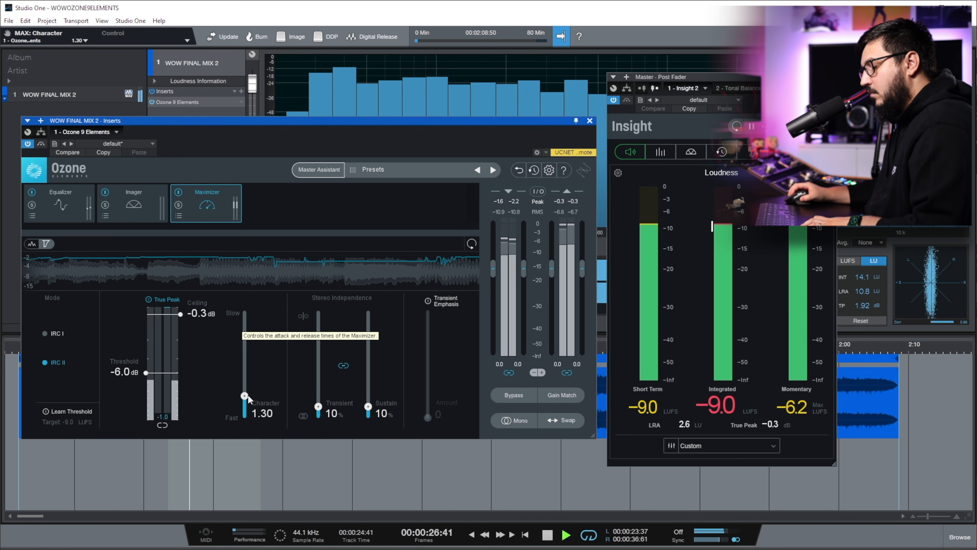
{"action": "left_click_drag", "start_coordinate": [318, 415], "coordinate": [310, 306]}
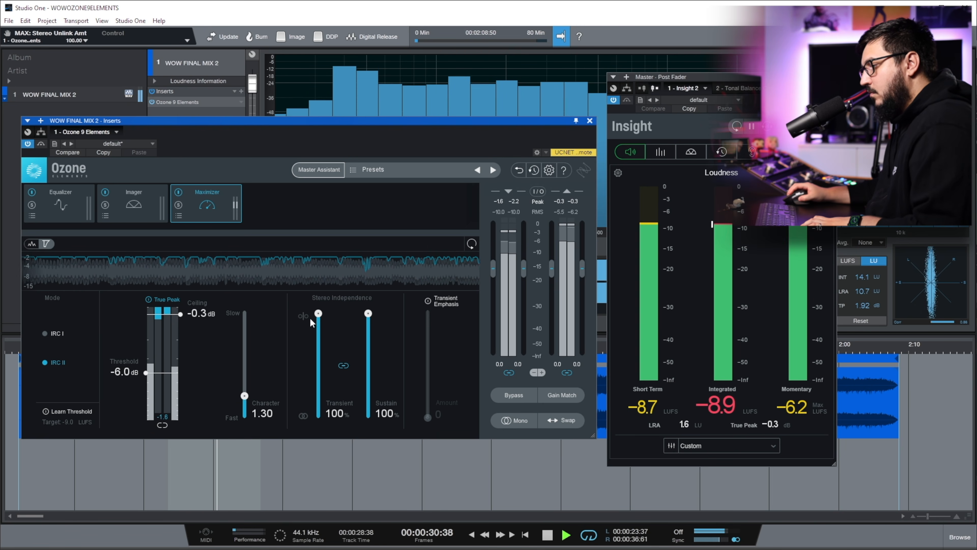
{"action": "left_click", "coordinate": [343, 365]}
{"action": "left_click_drag", "start_coordinate": [318, 314], "coordinate": [318, 419]}
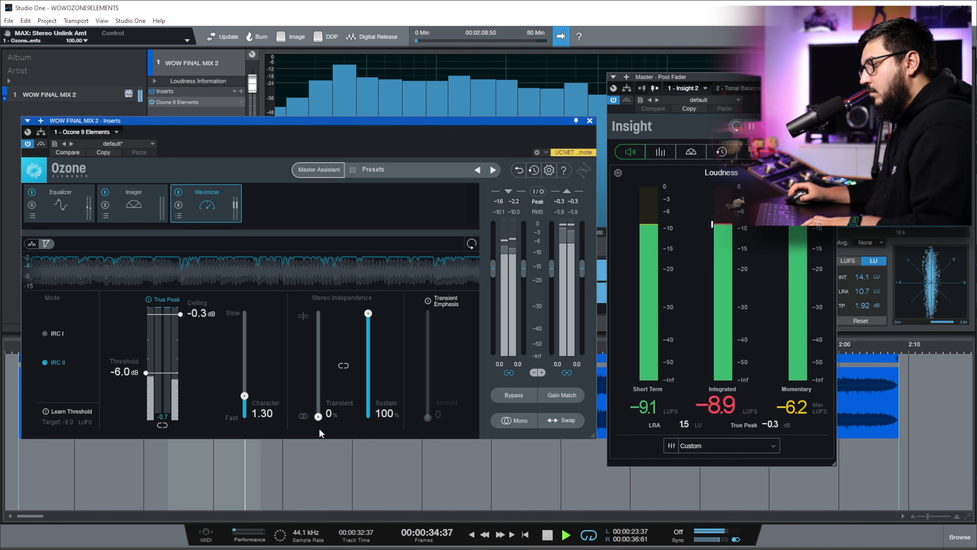
Set the Maximizer's Stereo Independence to 4% for transient and 16% for sustain while the loop plays.
{"action": "left_click_drag", "start_coordinate": [371, 315], "coordinate": [355, 397]}
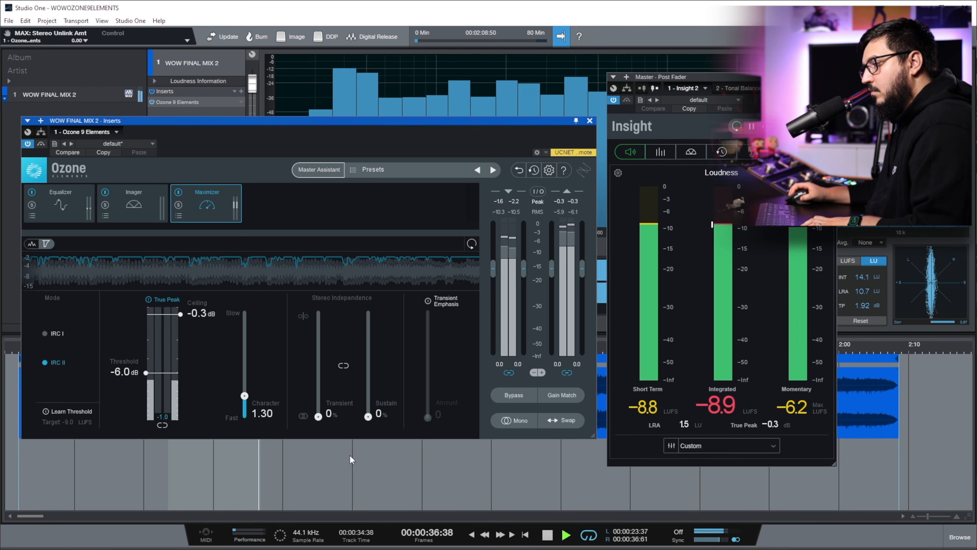
{"action": "left_click_drag", "start_coordinate": [368, 416], "coordinate": [368, 360]}
{"action": "mouse_move", "coordinate": [319, 416]}
{"action": "left_mouse_down"}
{"action": "mouse_move", "coordinate": [319, 392]}
{"action": "mouse_move", "coordinate": [319, 402]}
{"action": "left_mouse_up"}
{"action": "left_click_drag", "start_coordinate": [368, 362], "coordinate": [371, 407]}
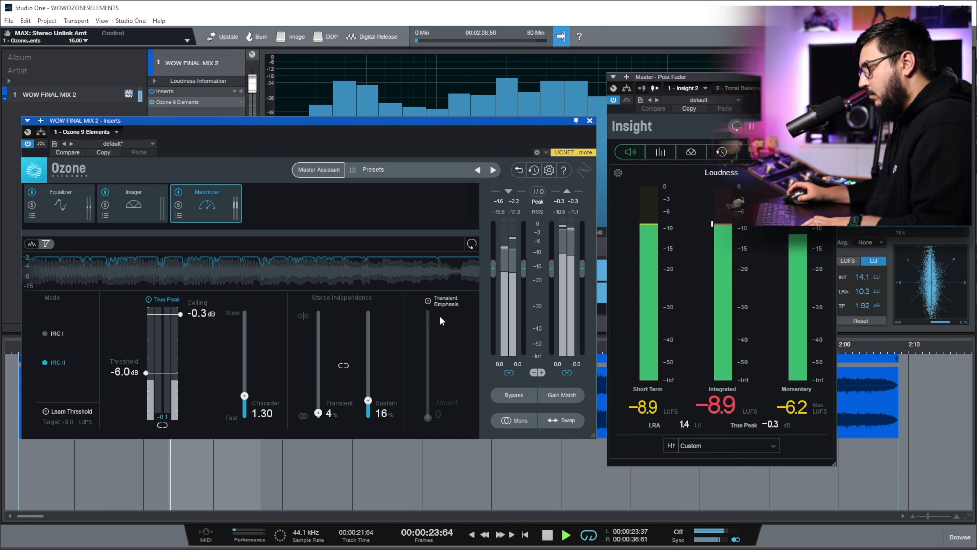
Enable Transient Emphasis in the Maximizer with an amount of 30, listen to the loop and stop playback.
{"action": "left_click", "coordinate": [428, 301]}
{"action": "mouse_move", "coordinate": [431, 420]}
{"action": "left_mouse_down"}
{"action": "mouse_move", "coordinate": [419, 316]}
{"action": "mouse_move", "coordinate": [428, 403]}
{"action": "left_mouse_up"}
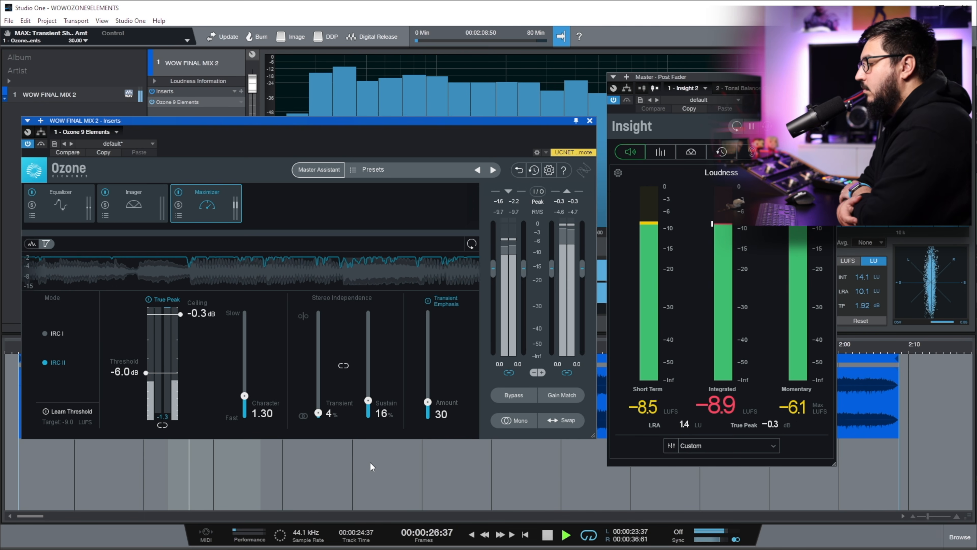
{"action": "key", "text": "space"}
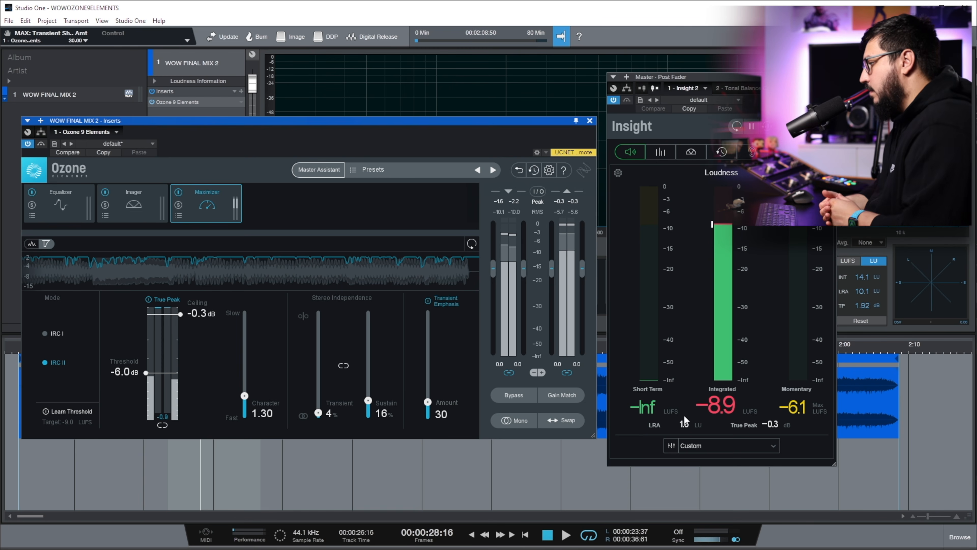
Audition the Maximizer's IRC I mode on the playing loop and switch back to IRC II.
{"action": "left_click", "coordinate": [50, 335]}
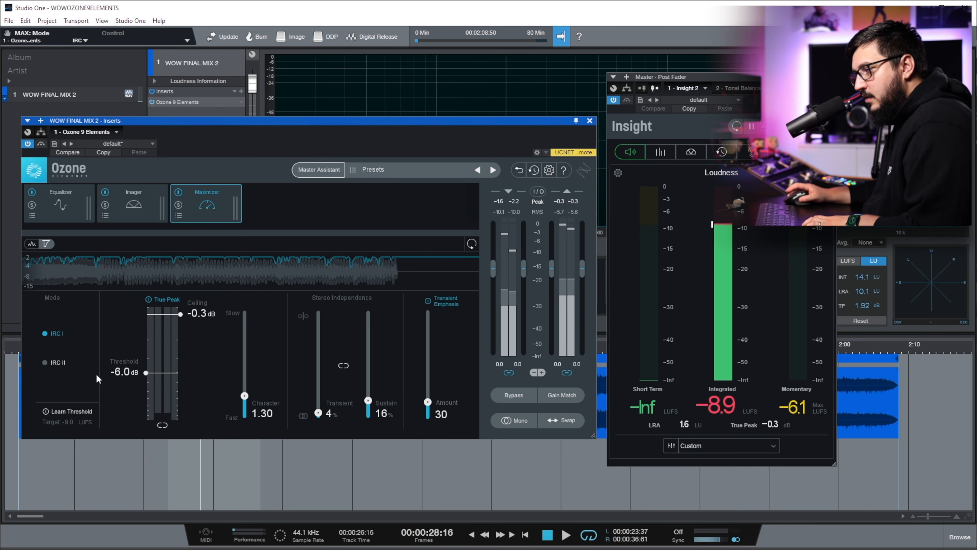
{"action": "key", "text": "space"}
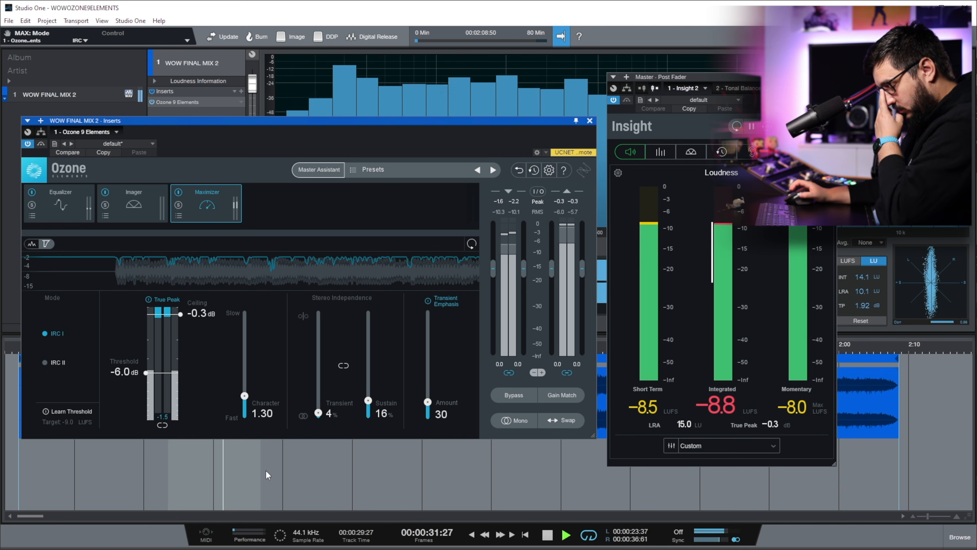
{"action": "left_click", "coordinate": [44, 362]}
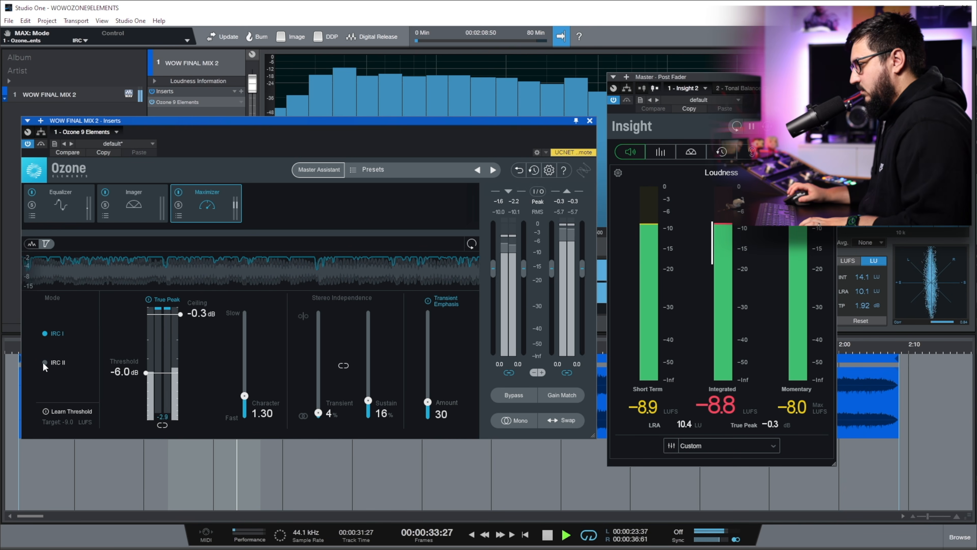
{"action": "key", "text": "space"}
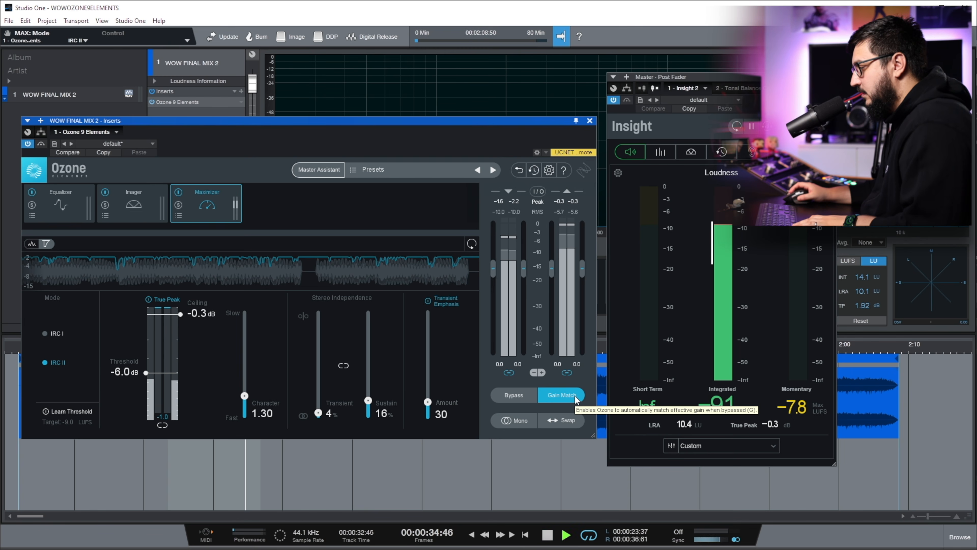
Compare the mastered and unprocessed loop by bypassing Ozone twice during playback, starting with Gain Match on.
{"action": "key", "text": "space"}
{"action": "left_click", "coordinate": [520, 395]}
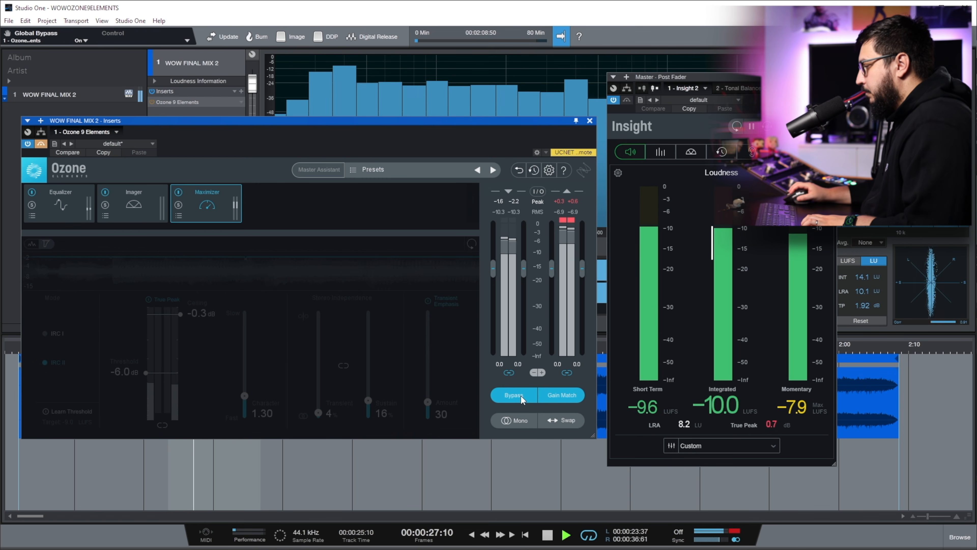
{"action": "left_click", "coordinate": [520, 395]}
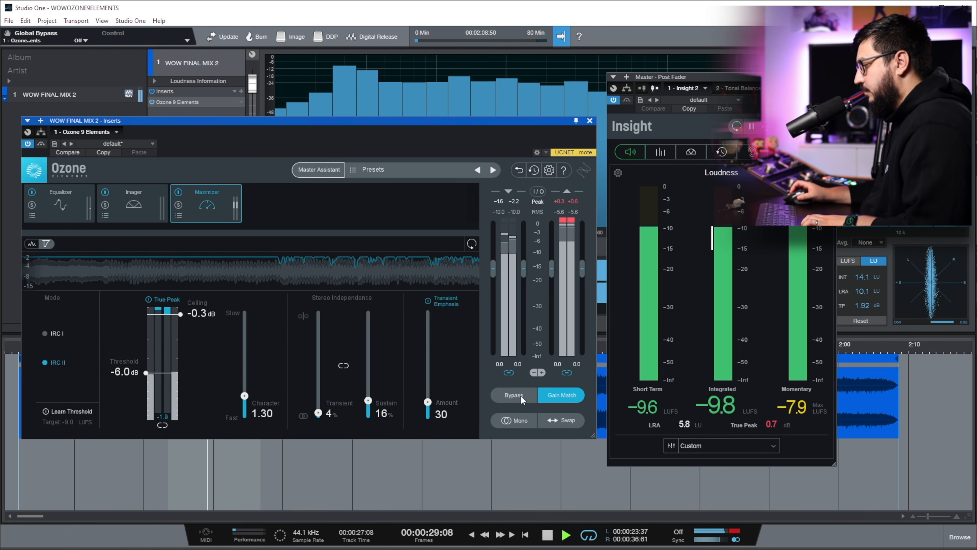
{"action": "left_click", "coordinate": [525, 397]}
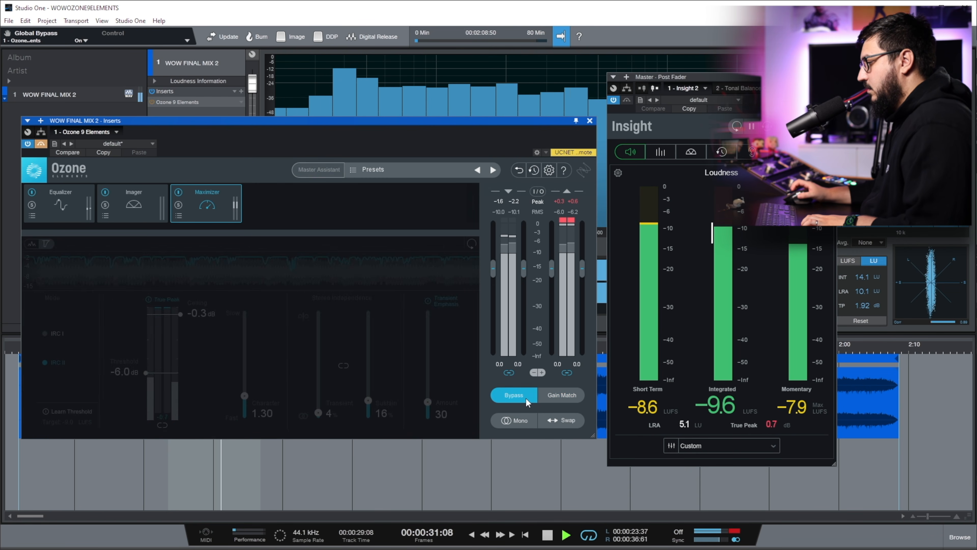
{"action": "left_click", "coordinate": [525, 397]}
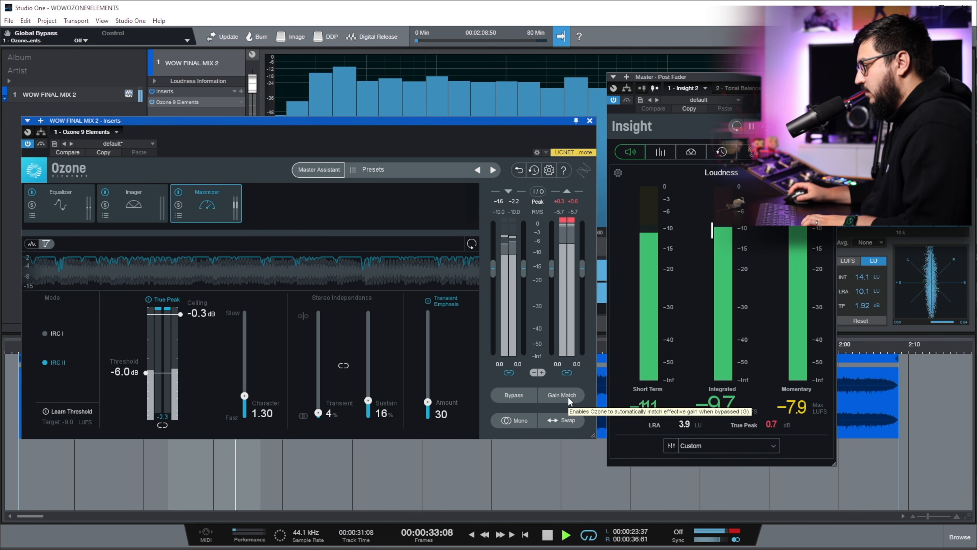
Check the master's mono compatibility by briefly listening in mono, return to stereo and stop playback.
{"action": "left_click", "coordinate": [519, 419]}
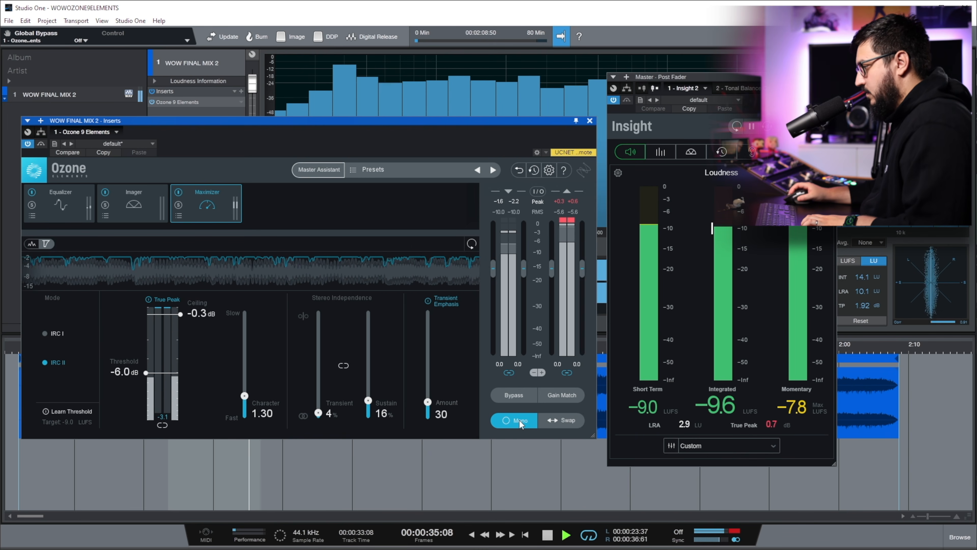
{"action": "left_click", "coordinate": [515, 421]}
{"action": "key", "text": "space"}
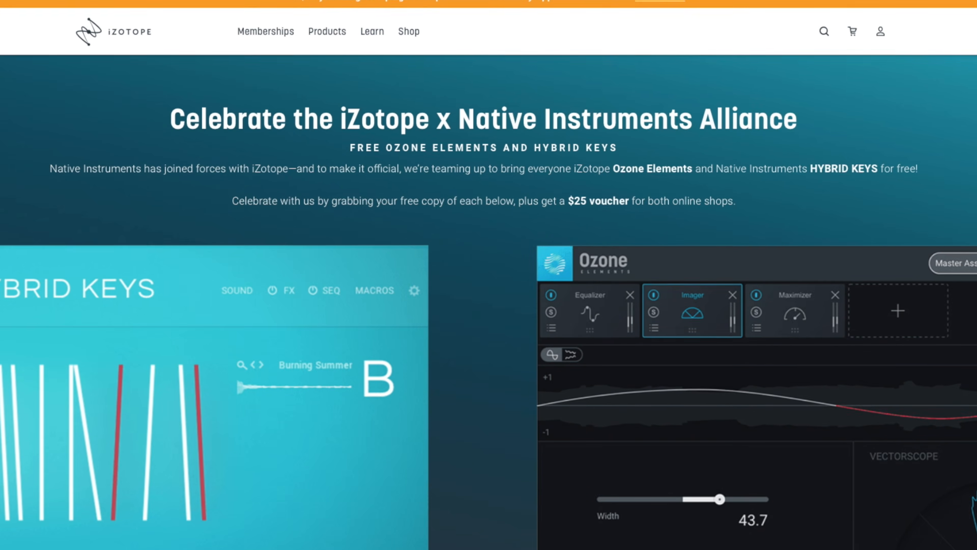
Examine the free Ozone Elements and HYBRID KEYS offers on the iZotope website's Native Instruments Alliance page.
{"action": "scroll", "coordinate": [488, 274], "scroll_direction": "down", "scroll_amount": 2}
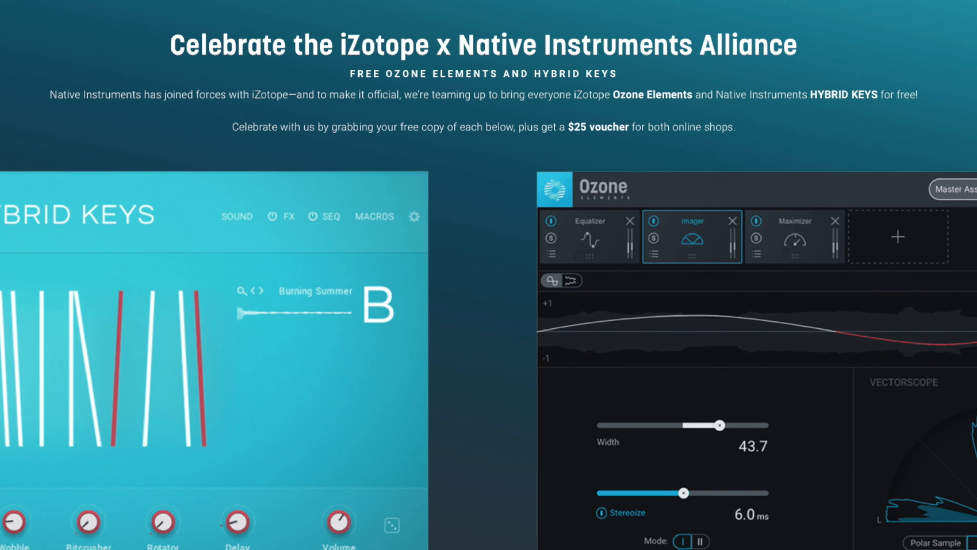
{"action": "scroll", "coordinate": [705, 279], "scroll_direction": "down", "scroll_amount": 10}
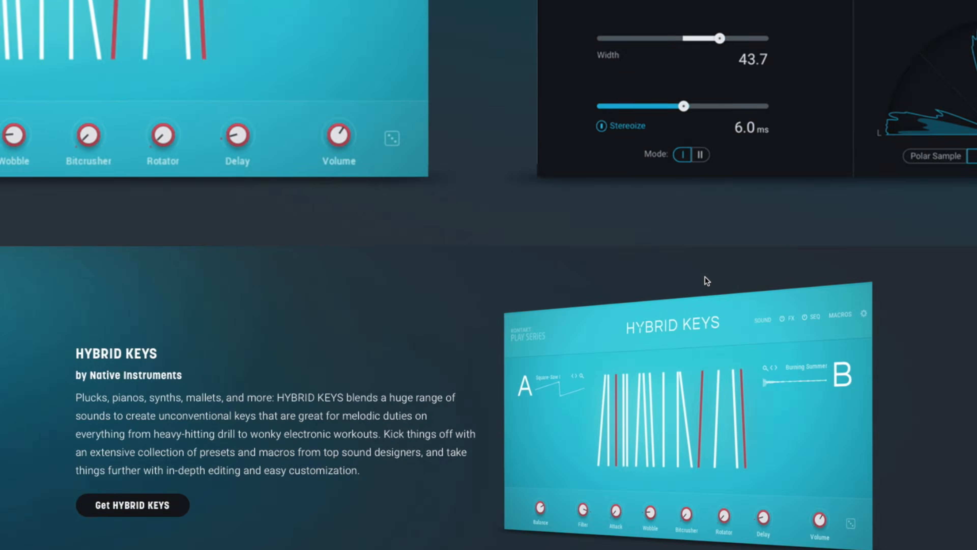